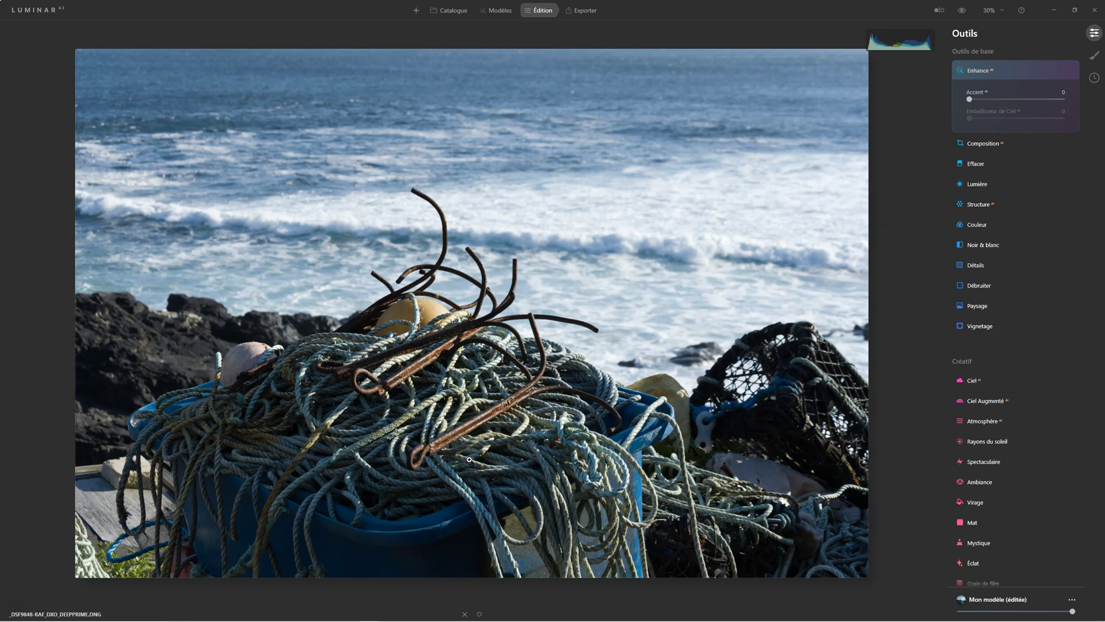
Raise the Enhance tool's Accent slider, compare the photo with the effect off and on, and settle on 59
left_click(970, 99)
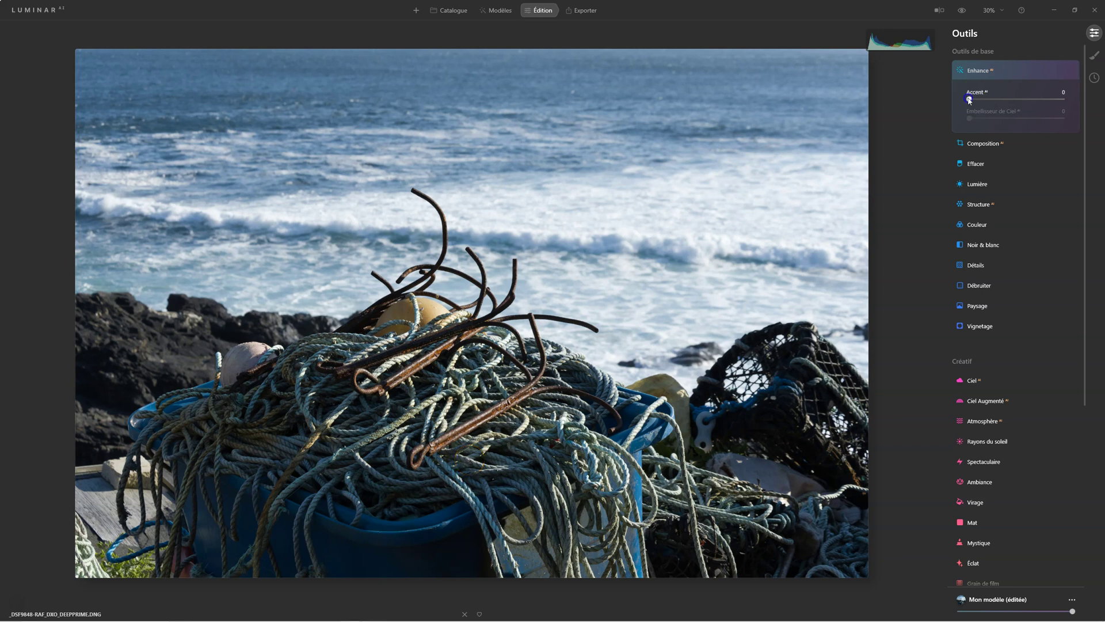
left_click_drag(970, 99, 1027, 99)
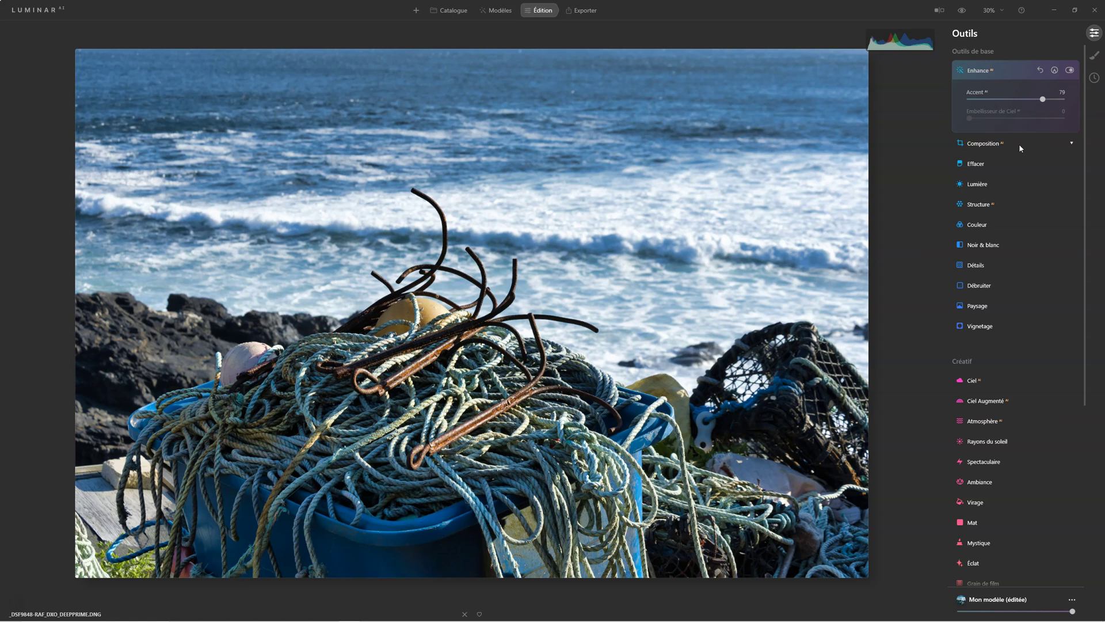
left_click(1069, 70)
left_click(1070, 70)
left_click(1069, 70)
left_click(1070, 70)
left_click(1042, 100)
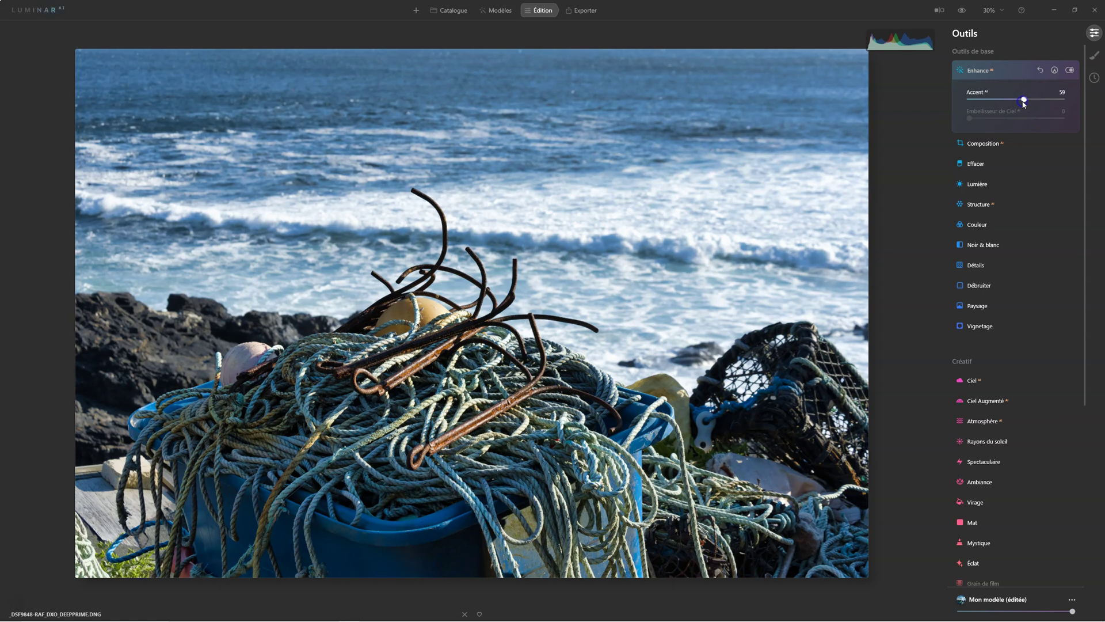
In the Lumière tool, set a custom white balance by sampling the white foam of the breaking wave
left_click(979, 181)
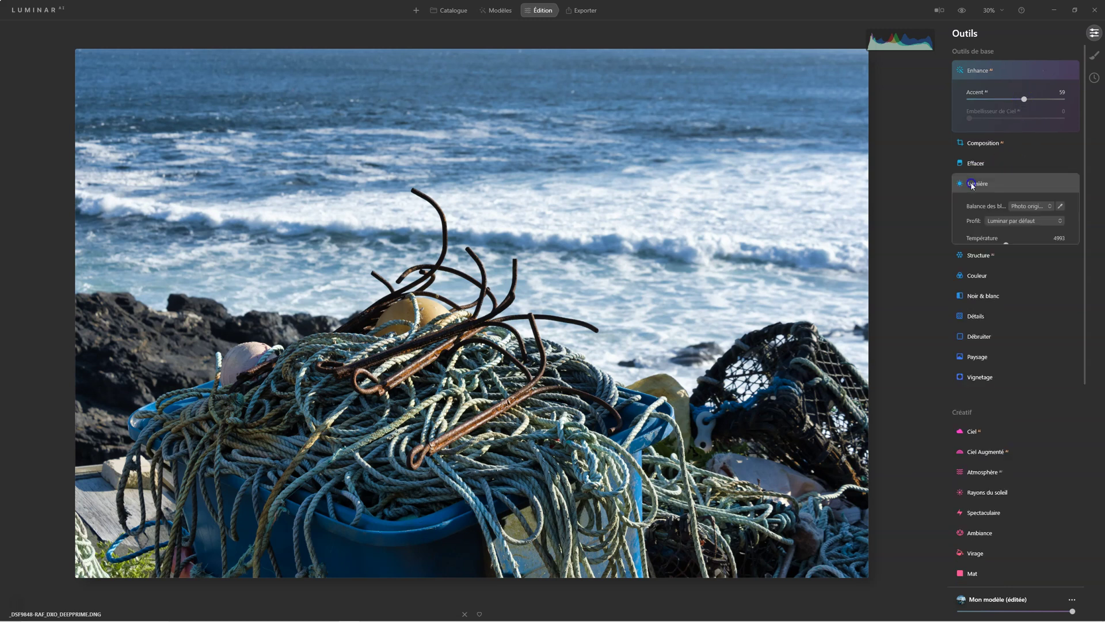
left_click(1060, 152)
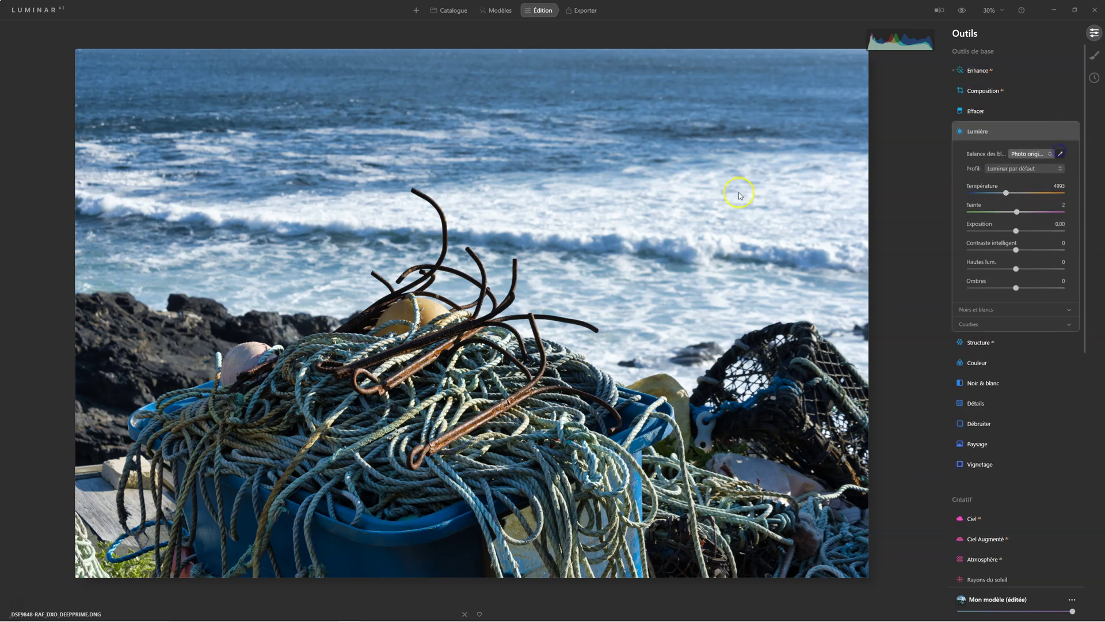
left_click(562, 231)
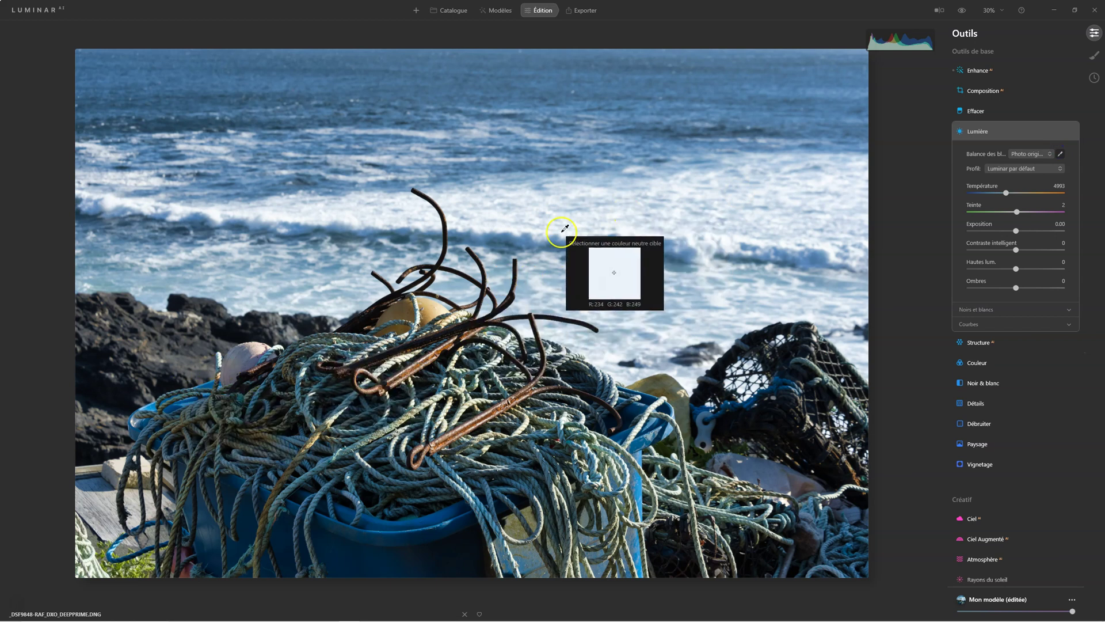
left_click(547, 231)
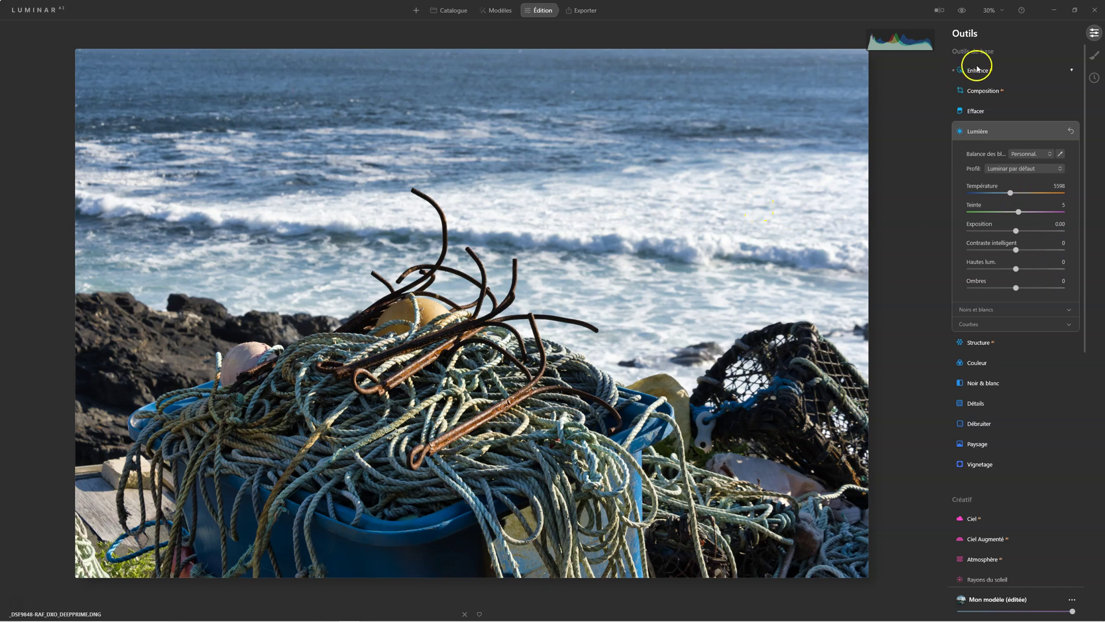
In the Lumière tool, set Ombres to 64 and Hautes lum. to -71
left_click(978, 70)
left_click(979, 189)
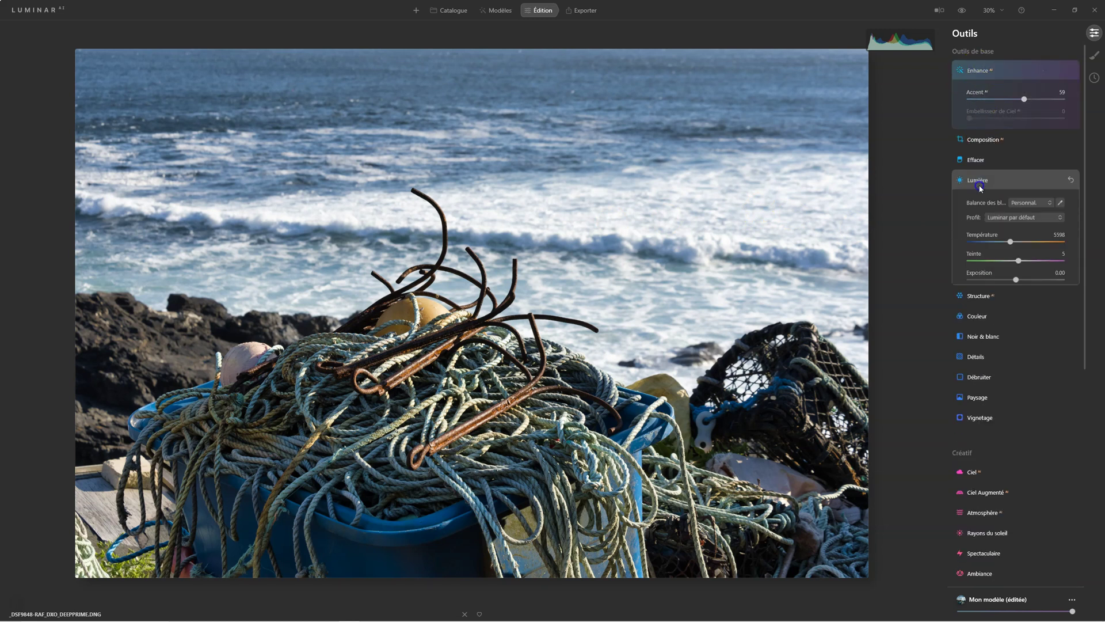
left_click(1016, 287)
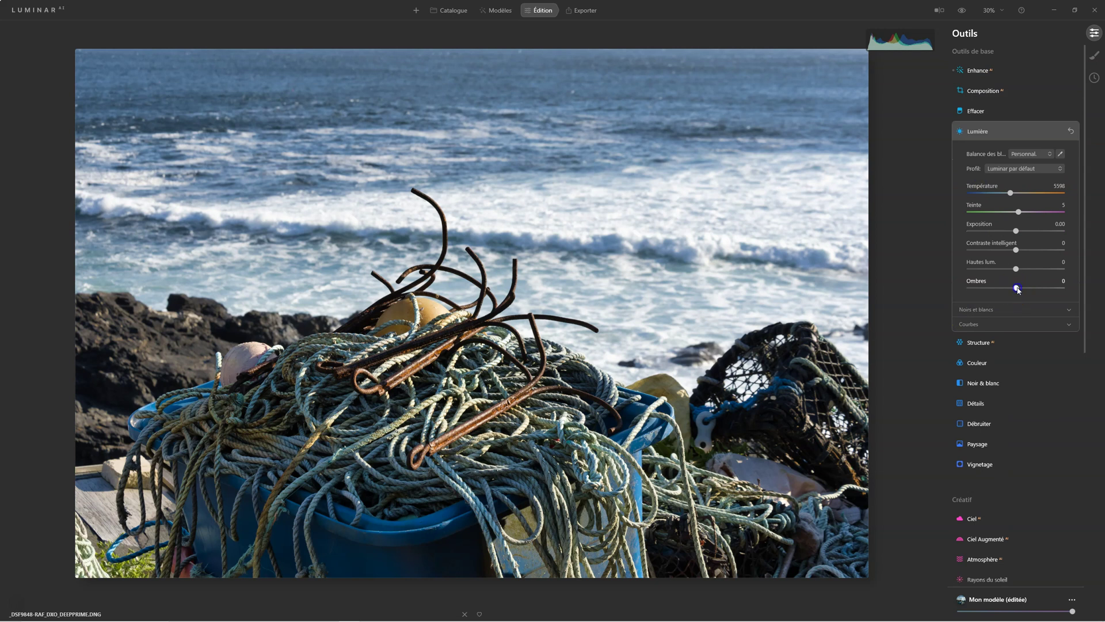
left_click_drag(1025, 288, 1041, 288)
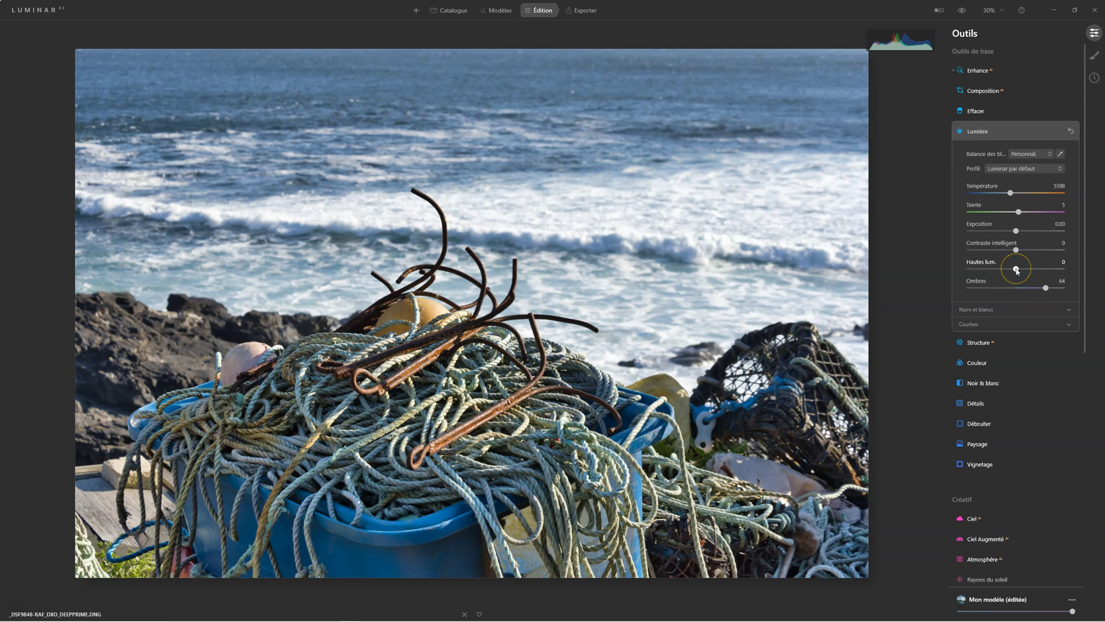
left_click_drag(1017, 269, 982, 269)
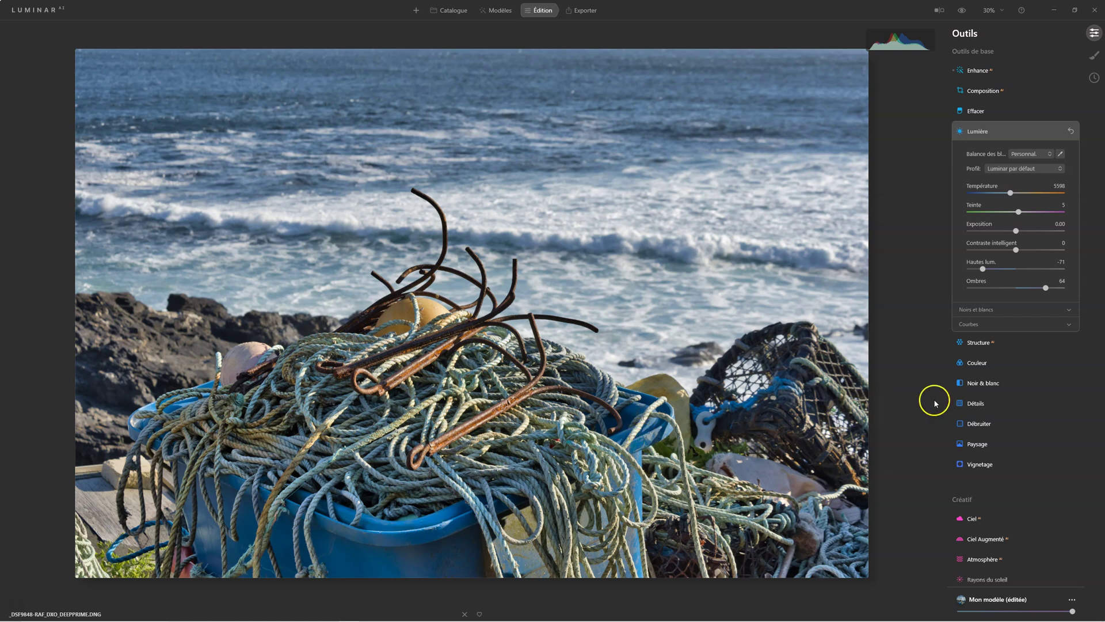
In the Supercontraste tool, set Points forts Contraste to 31 and Tons clairs Balance to 40
scroll(998, 403, "down", 7)
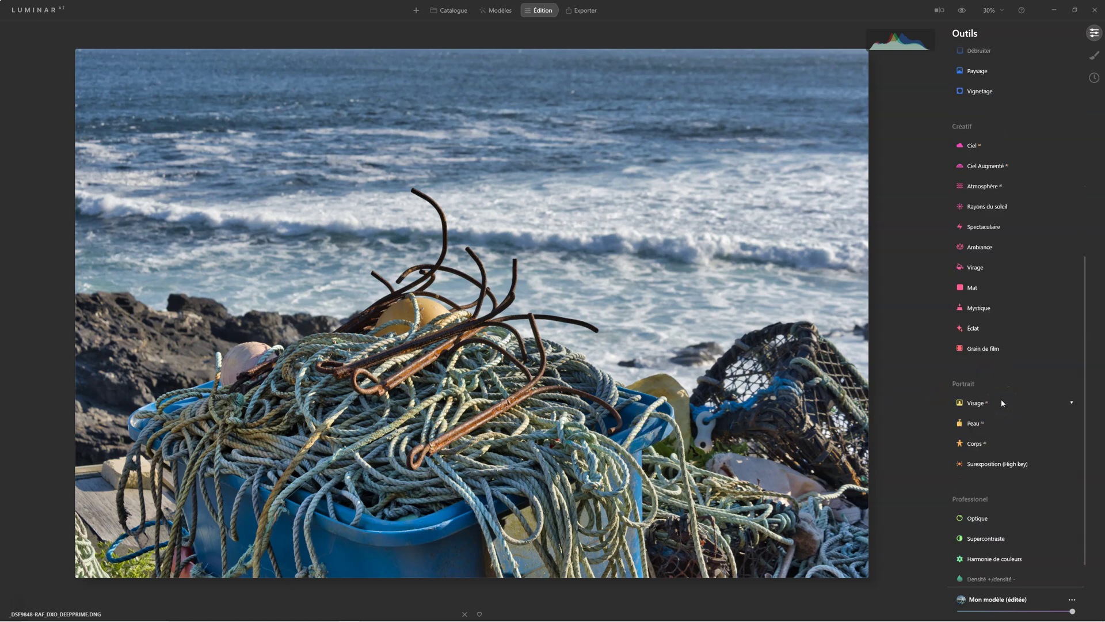
left_click(985, 501)
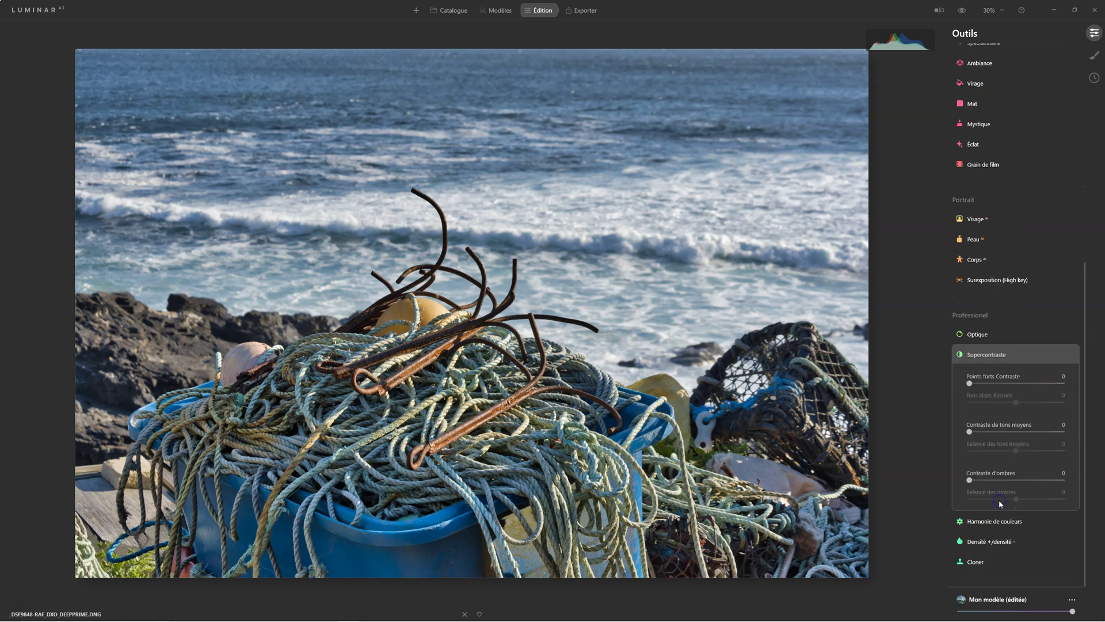
left_click(1013, 365)
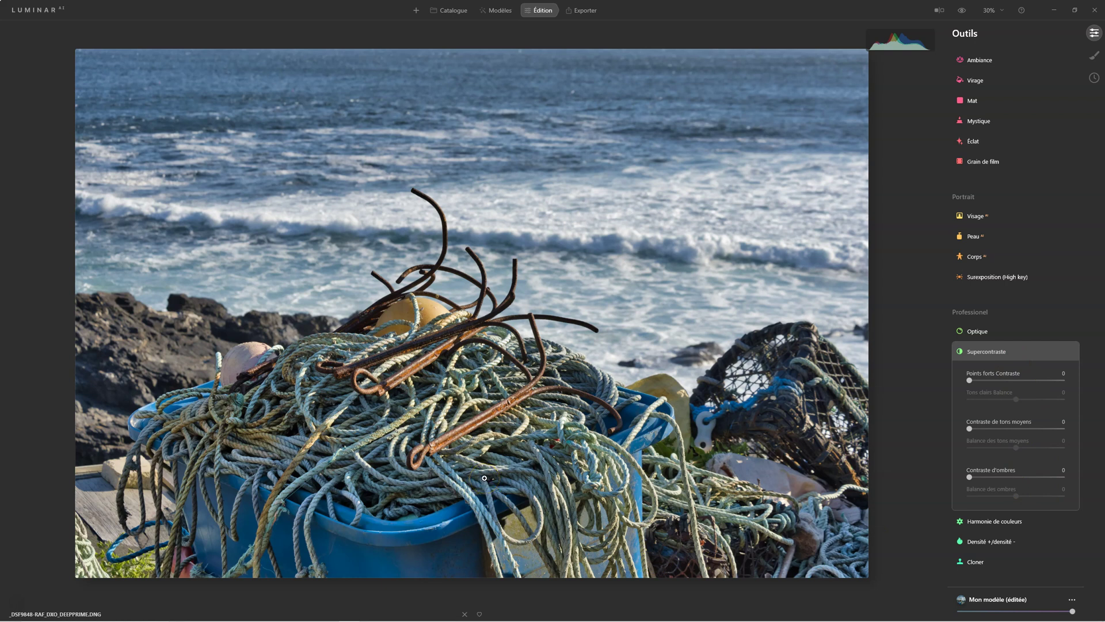
mouse_move(912, 46)
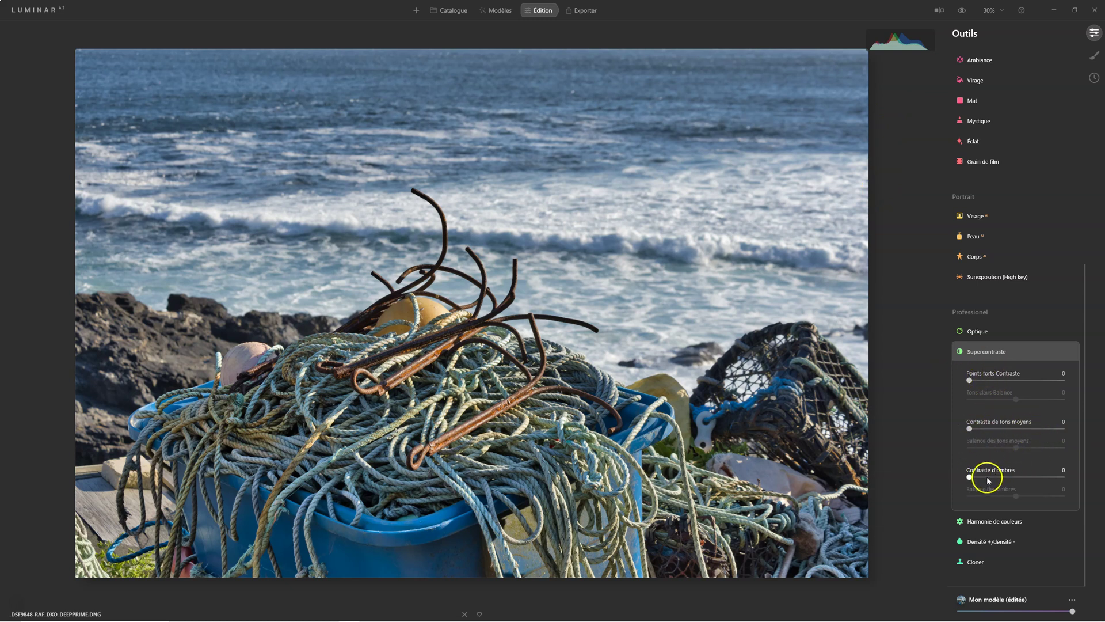
left_click_drag(971, 381, 984, 402)
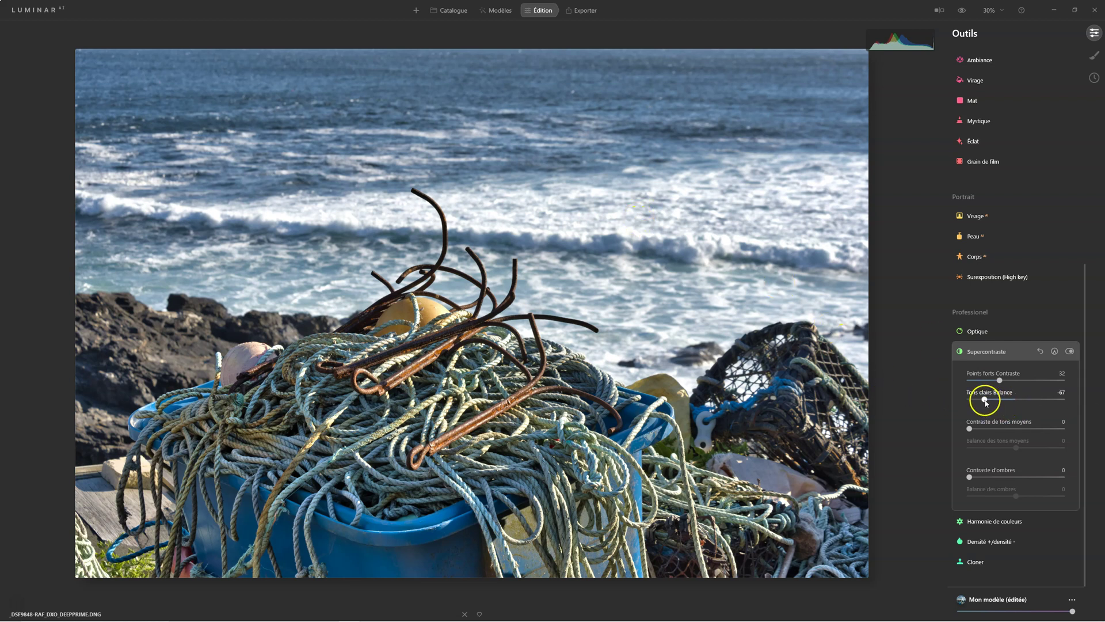
left_click_drag(986, 400, 1000, 382)
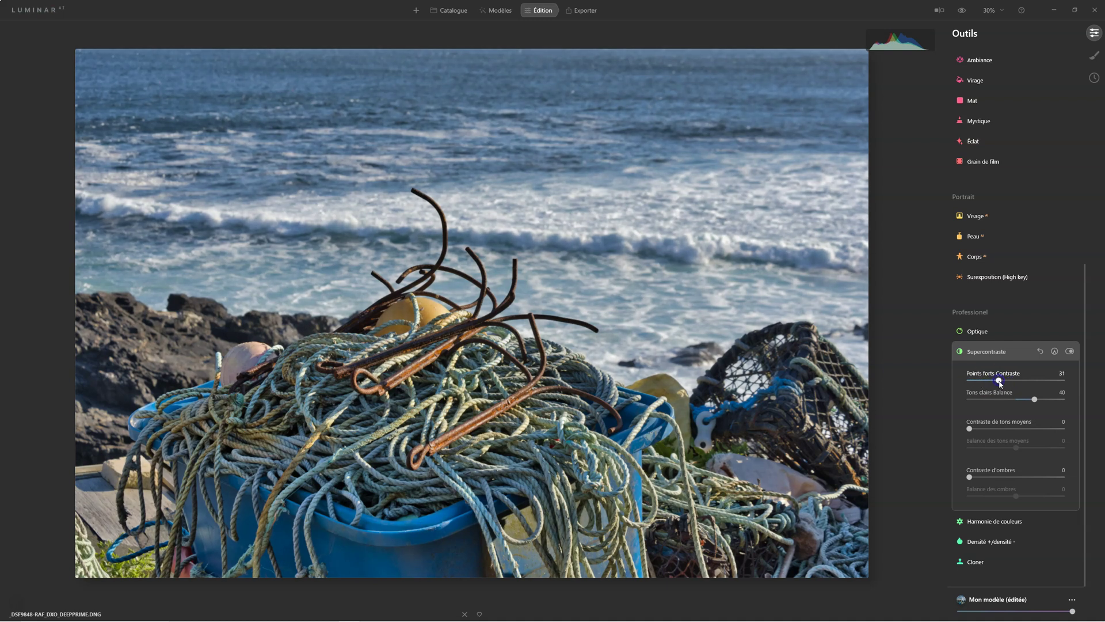
Set Contraste d'ombres to 37 and Balance des ombres to 26, comparing the photo with Supercontraste off and on
left_click_drag(970, 477, 976, 479)
left_click(1016, 495)
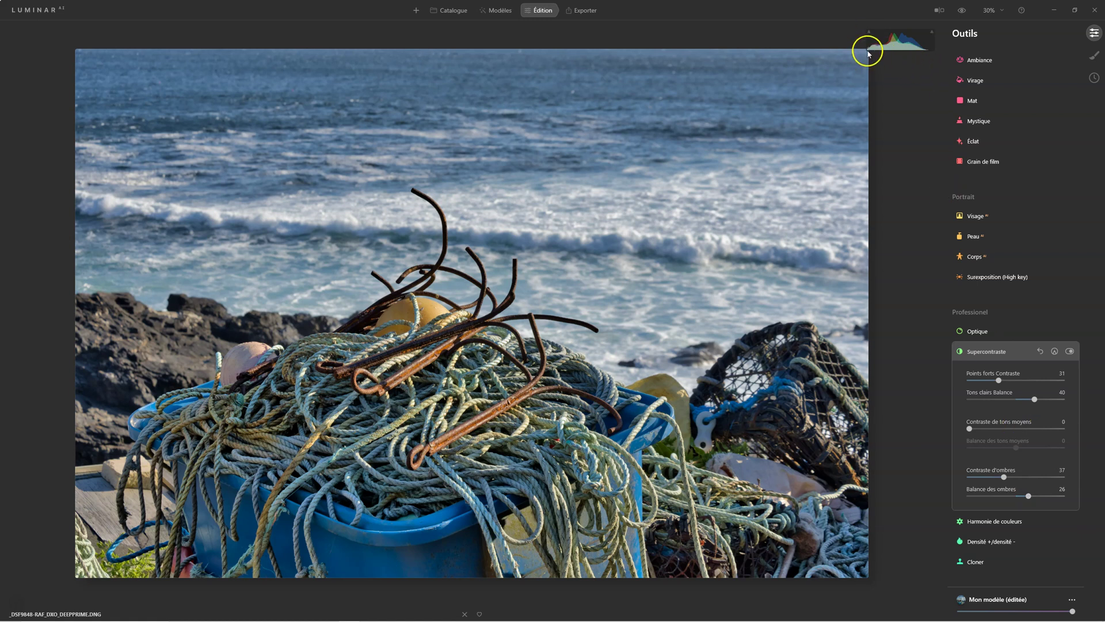
left_click(1069, 351)
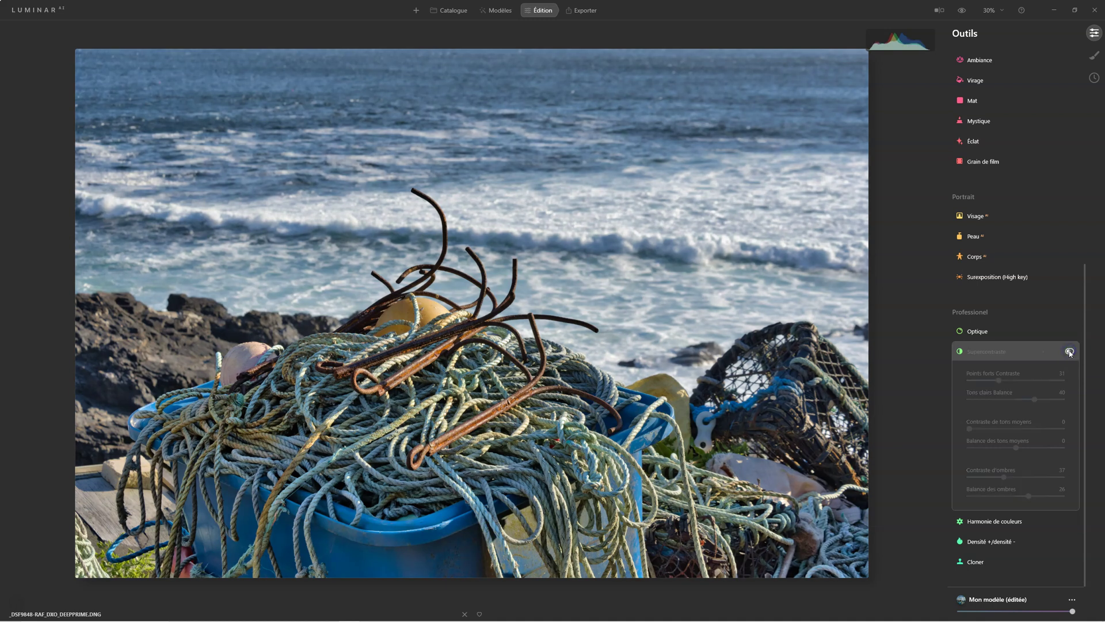
left_click(1069, 351)
left_click(1070, 351)
left_click(1070, 351)
left_click(1069, 352)
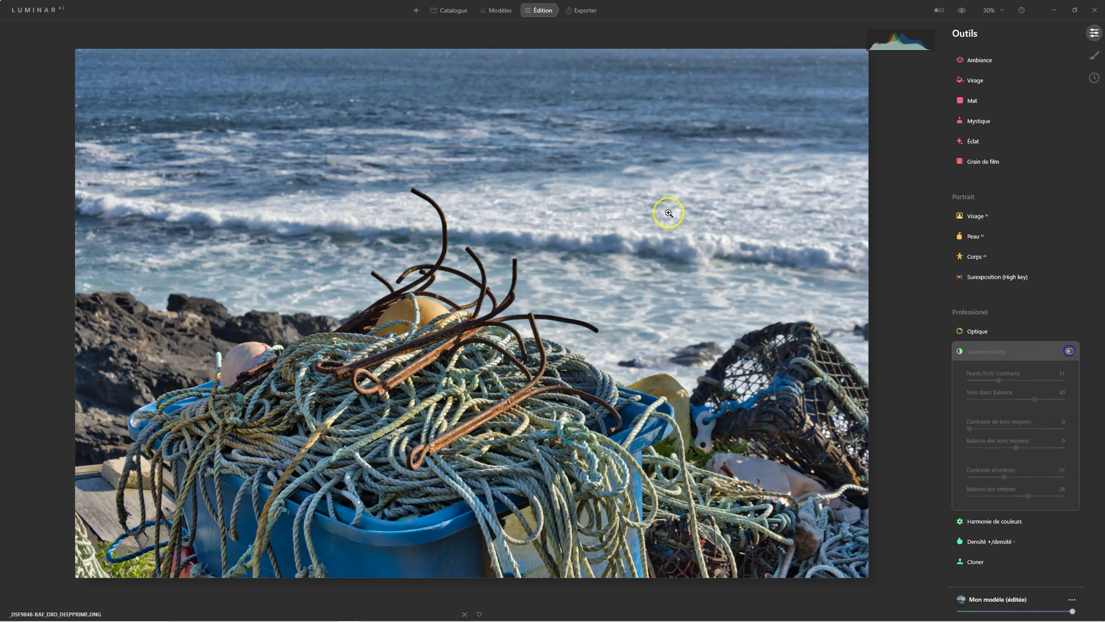
left_click(1069, 351)
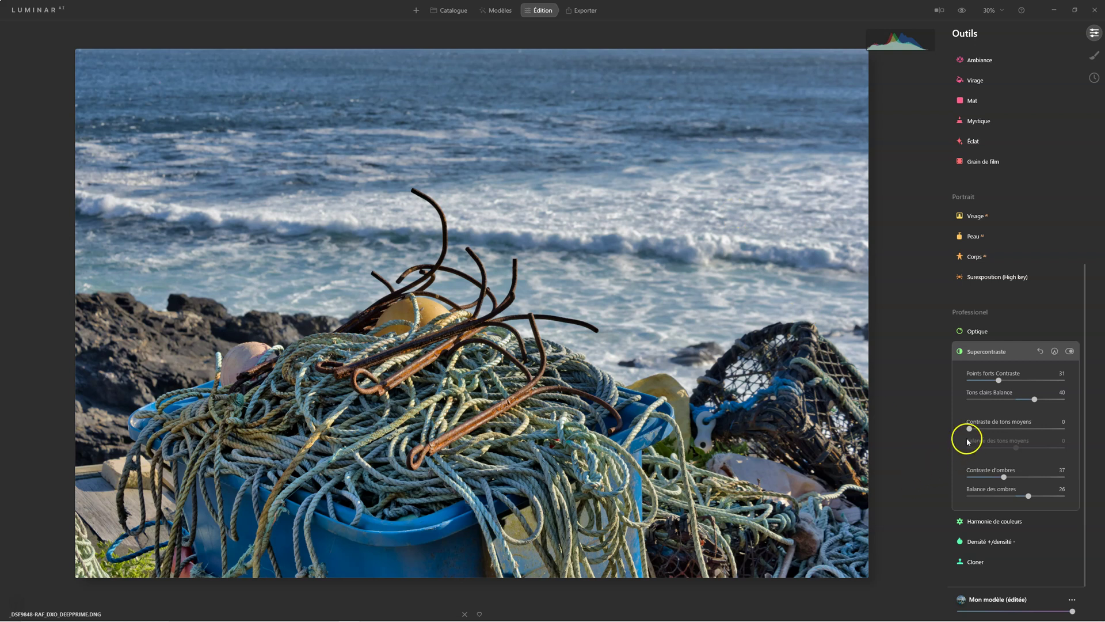
Set Supercontraste's Contraste de tons moyens to 39 and Balance des tons moyens to 7
left_click_drag(999, 429, 1000, 448)
left_click(1016, 448)
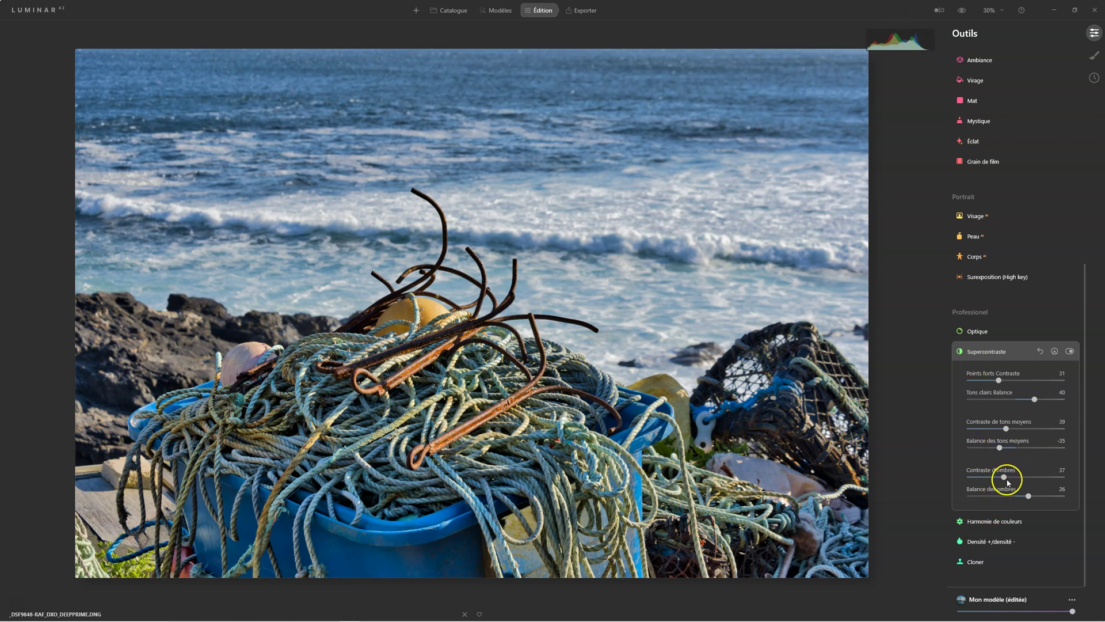
mouse_move(998, 447)
left_mouse_down()
mouse_move(1026, 449)
mouse_move(1006, 449)
left_mouse_up()
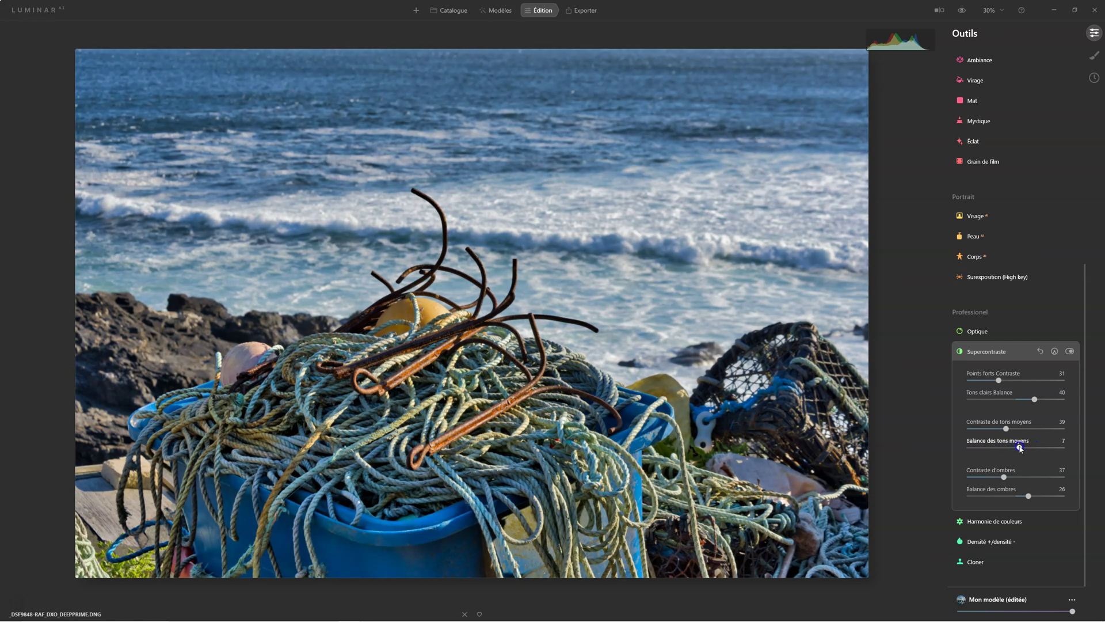
Compare the photo repeatedly with and without the complete Supercontraste adjustment
left_click(1070, 352)
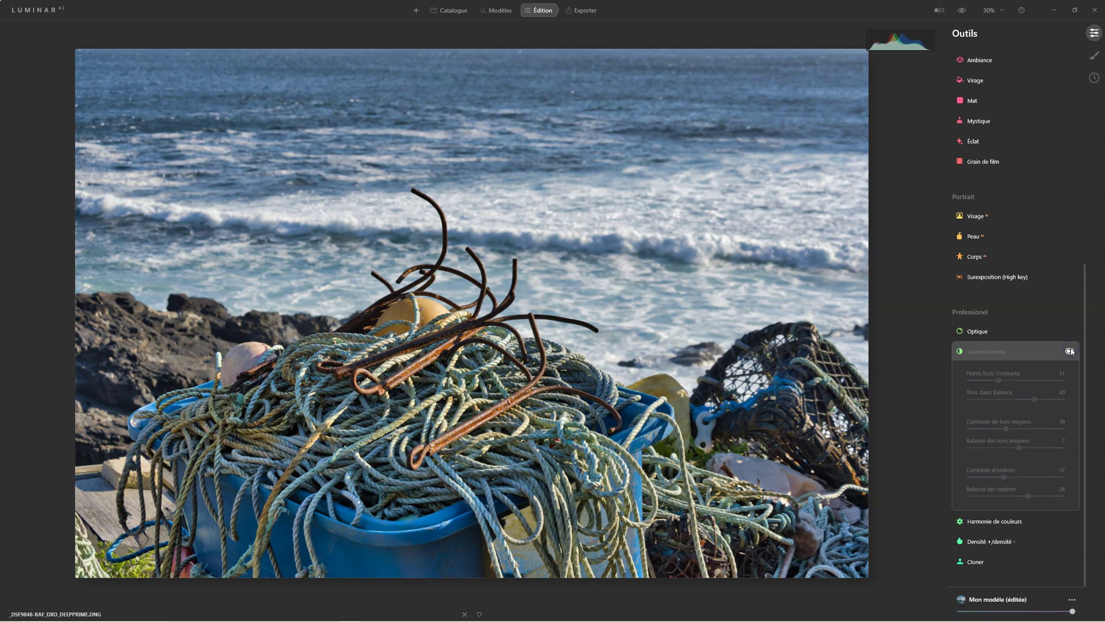
left_click(1070, 351)
left_click(1070, 352)
left_click(1070, 351)
left_click(1070, 351)
left_click(1070, 351)
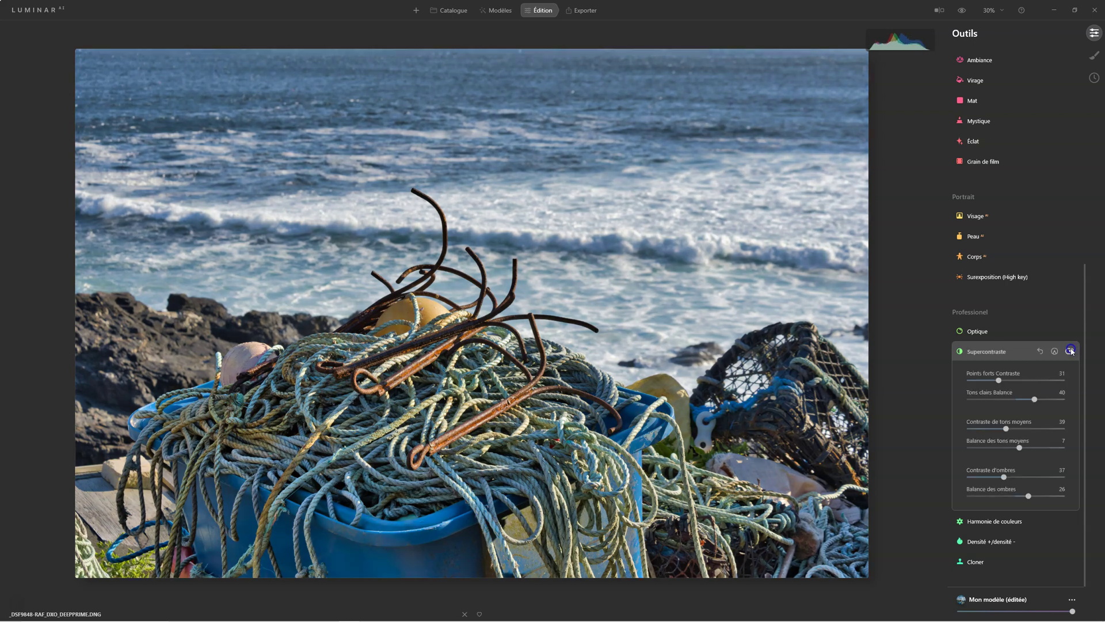
left_click(1070, 351)
left_click(1070, 351)
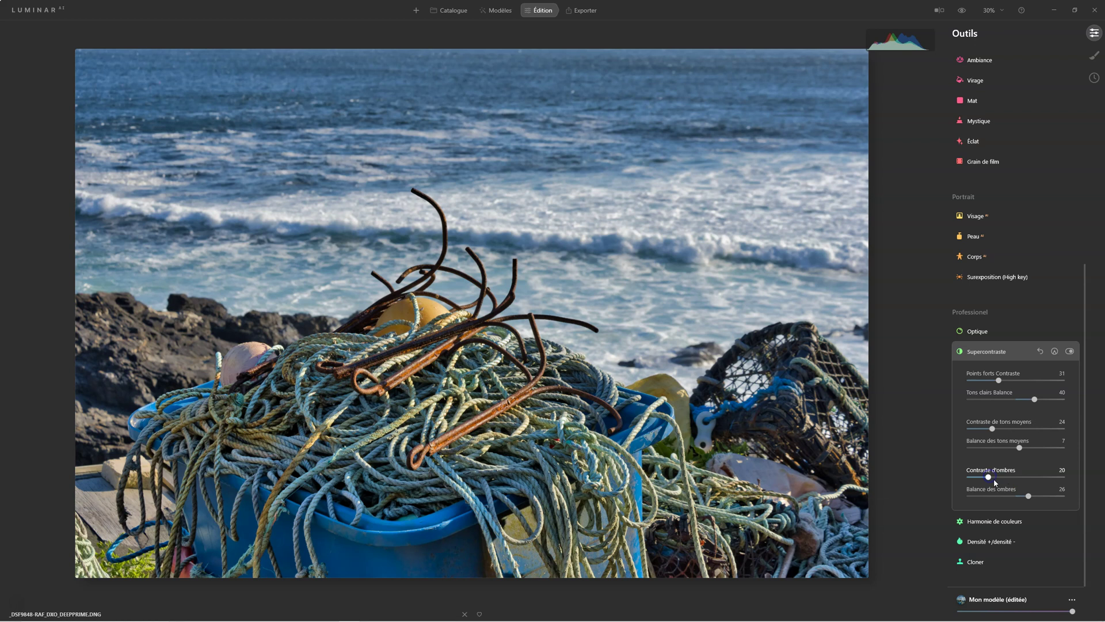
Reduce Supercontraste to 22 for highlight contrast, 24 for midtone contrast and 20 for shadow contrast, and compare before and after
left_click_drag(998, 380, 992, 384)
left_click(1069, 351)
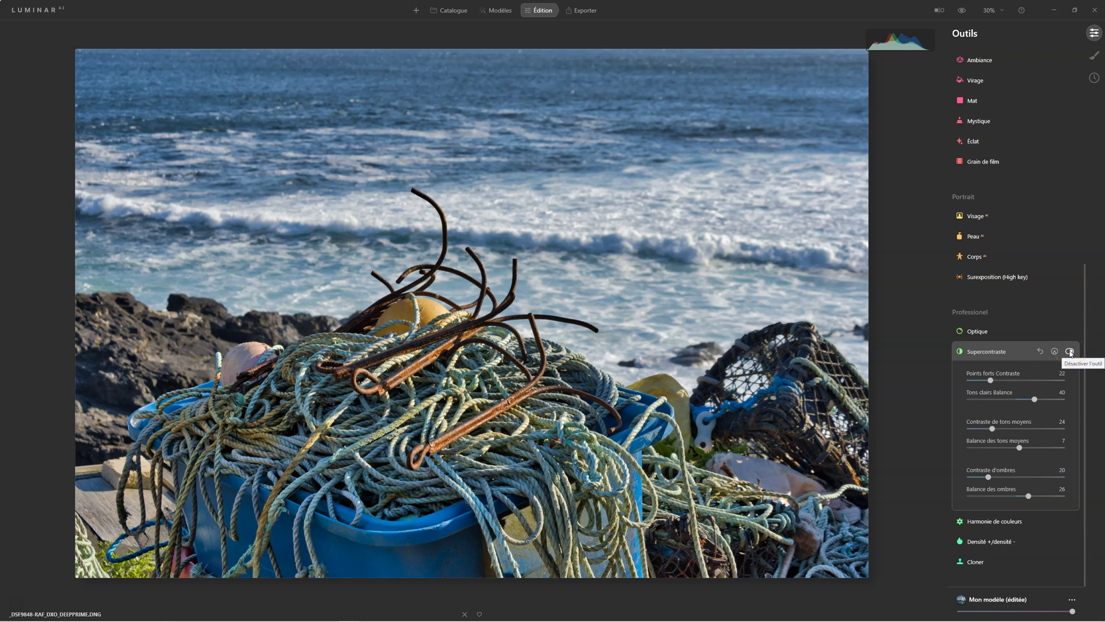
left_click(1069, 351)
left_click(1070, 351)
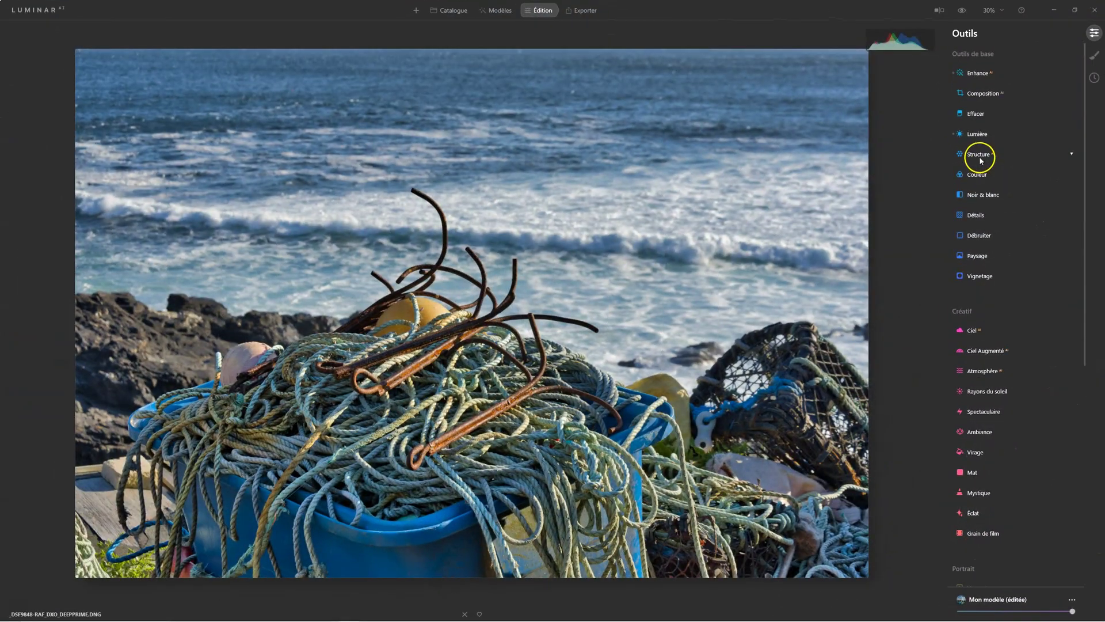
Try a Structure Quantité of 51, inspect the ropes at 100% zoom and reset the amount to 0
left_click(979, 154)
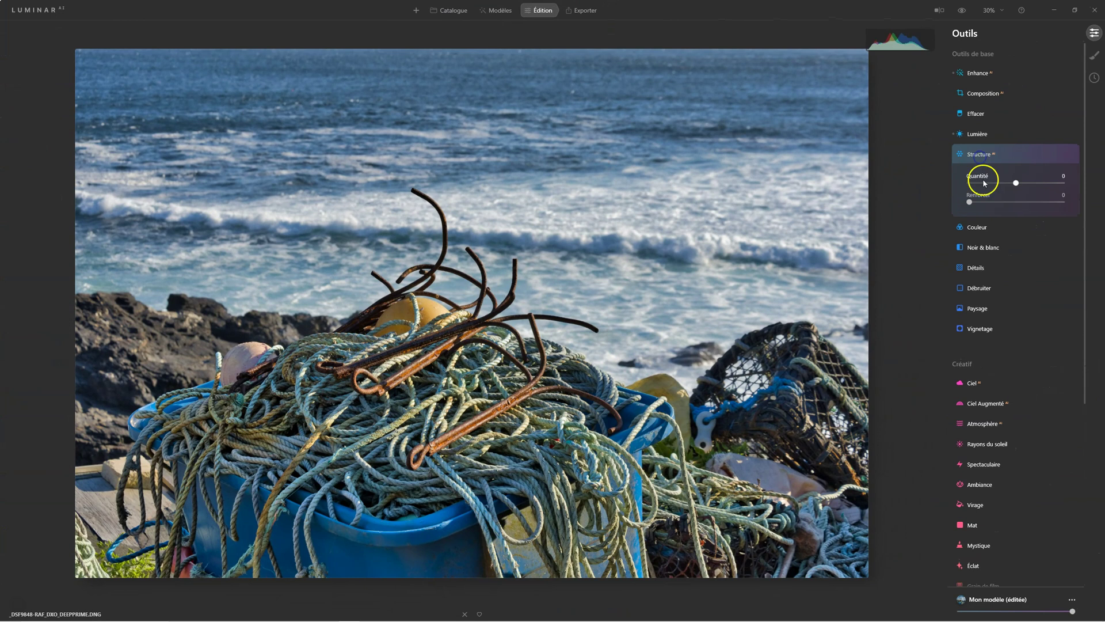
left_click(1016, 184)
left_click_drag(1023, 188, 1040, 192)
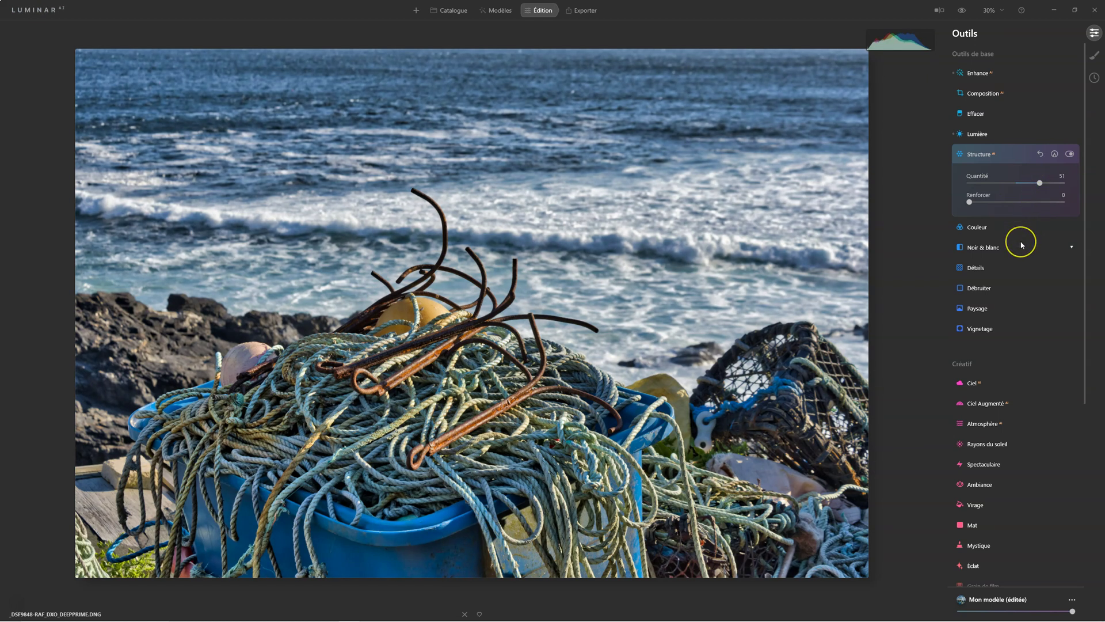
left_click(439, 407)
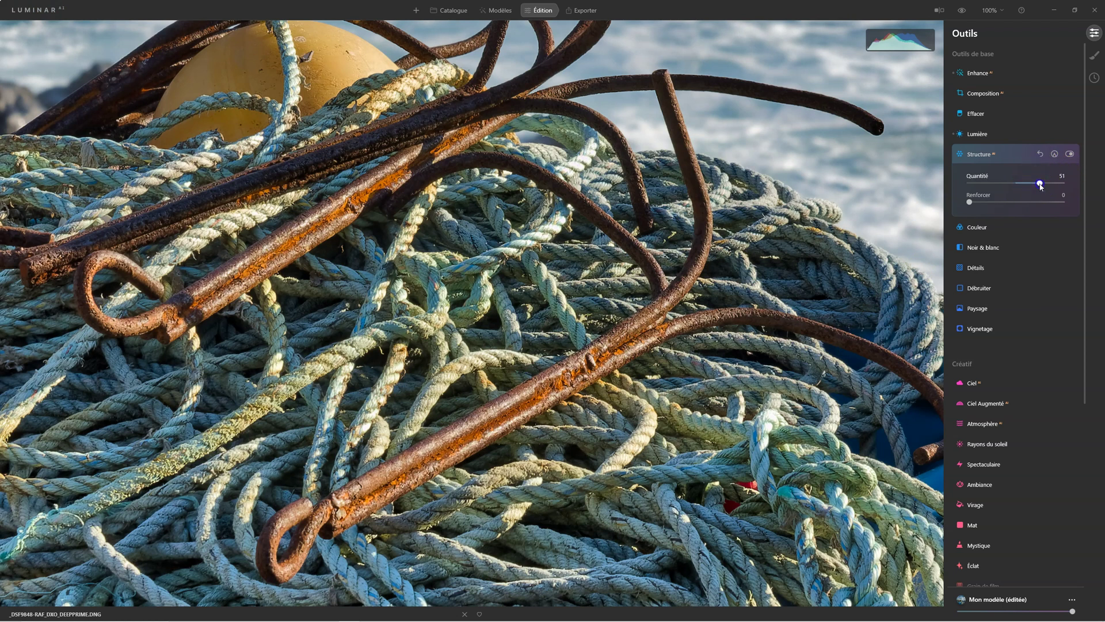
double_click(1019, 183)
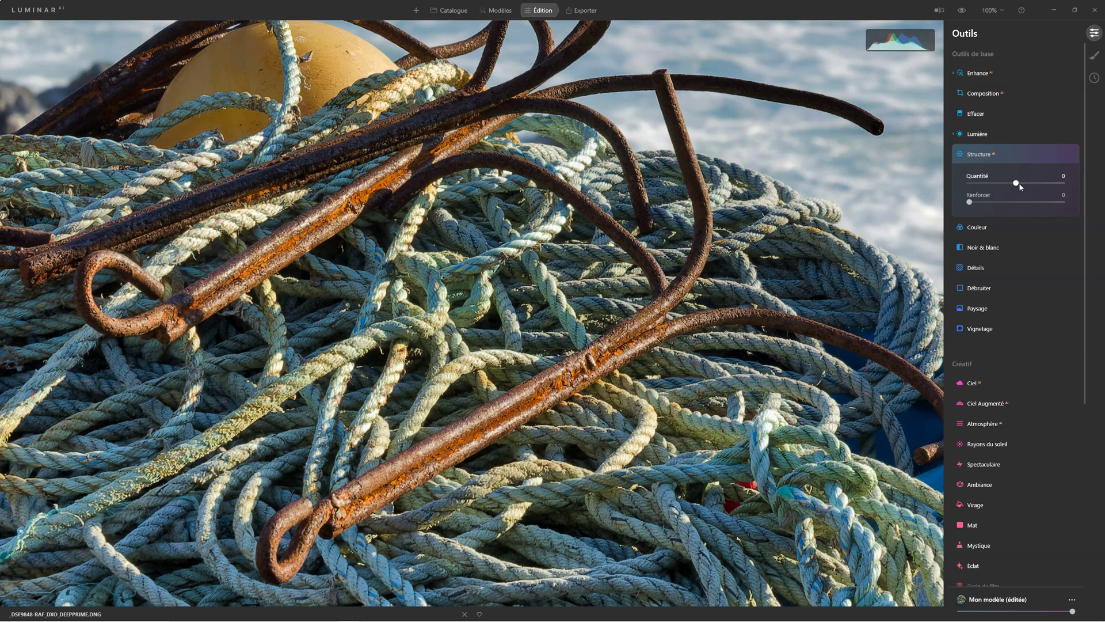
Set Structure's Quantité to 39 and compare the magnified ropes with the effect off and on
left_click(1019, 183)
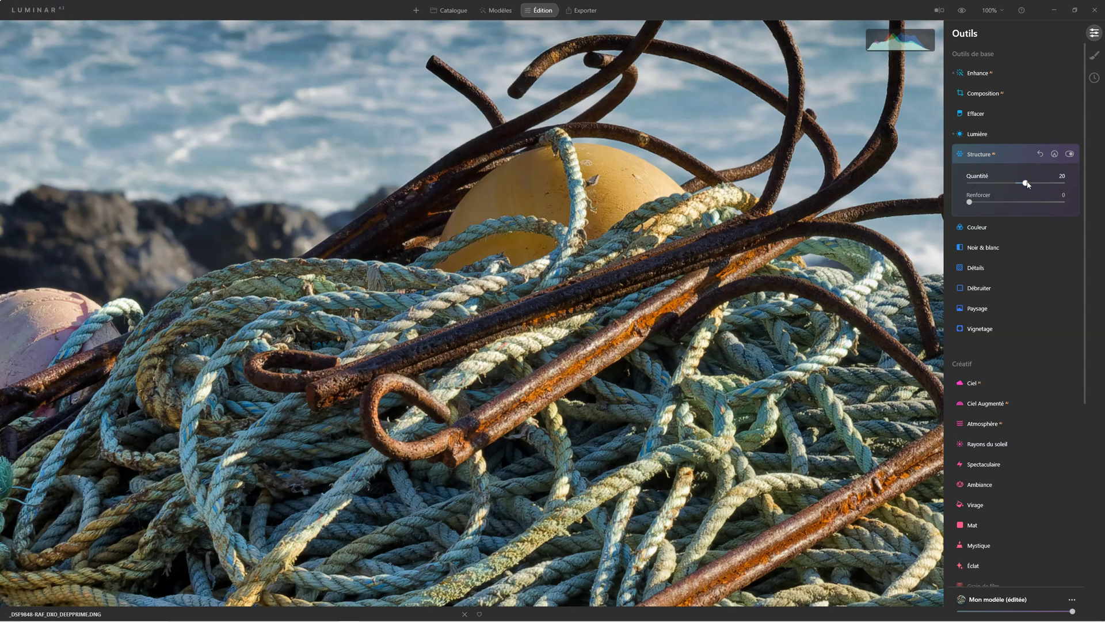
left_click_drag(1036, 184, 1037, 183)
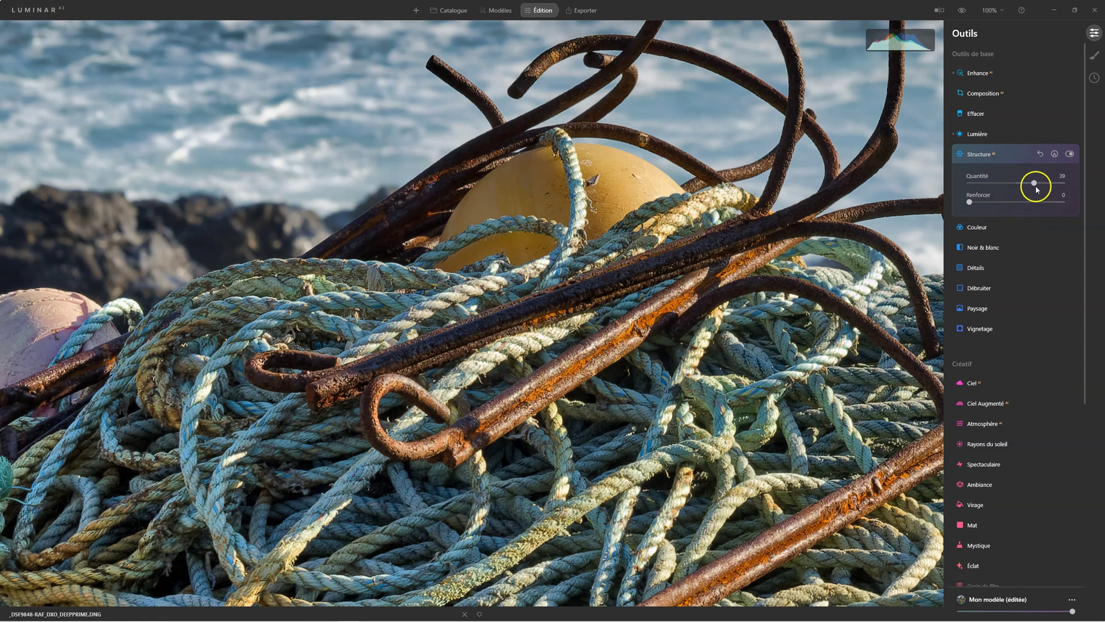
left_click(1069, 154)
left_click(1071, 154)
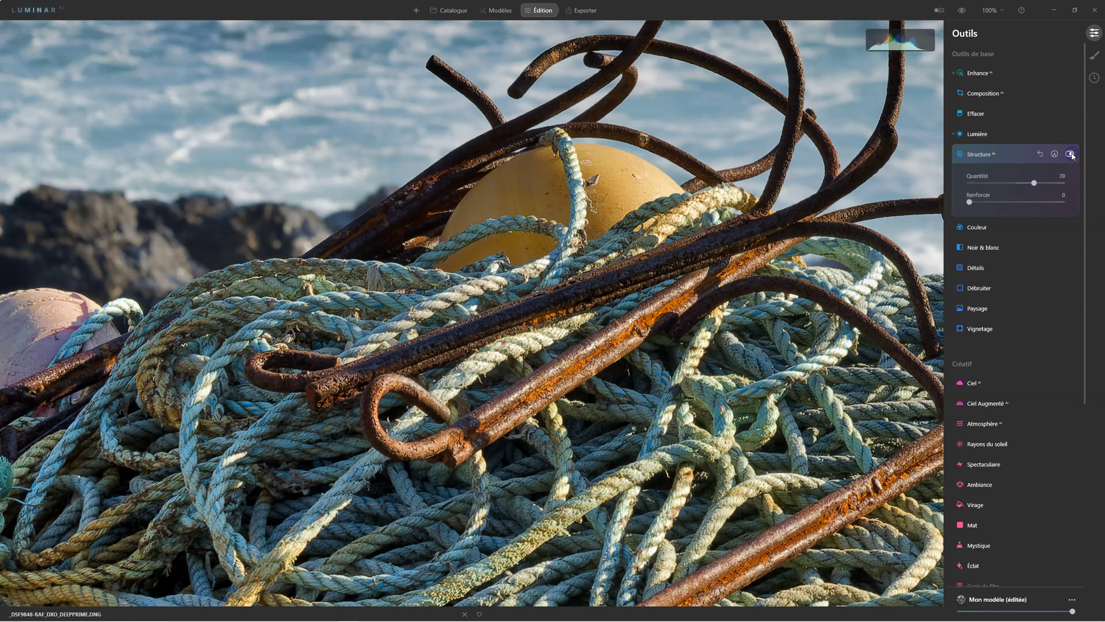
Check the magnified ropes with Structure switched off and on, and return to the full photo
left_click(1070, 154)
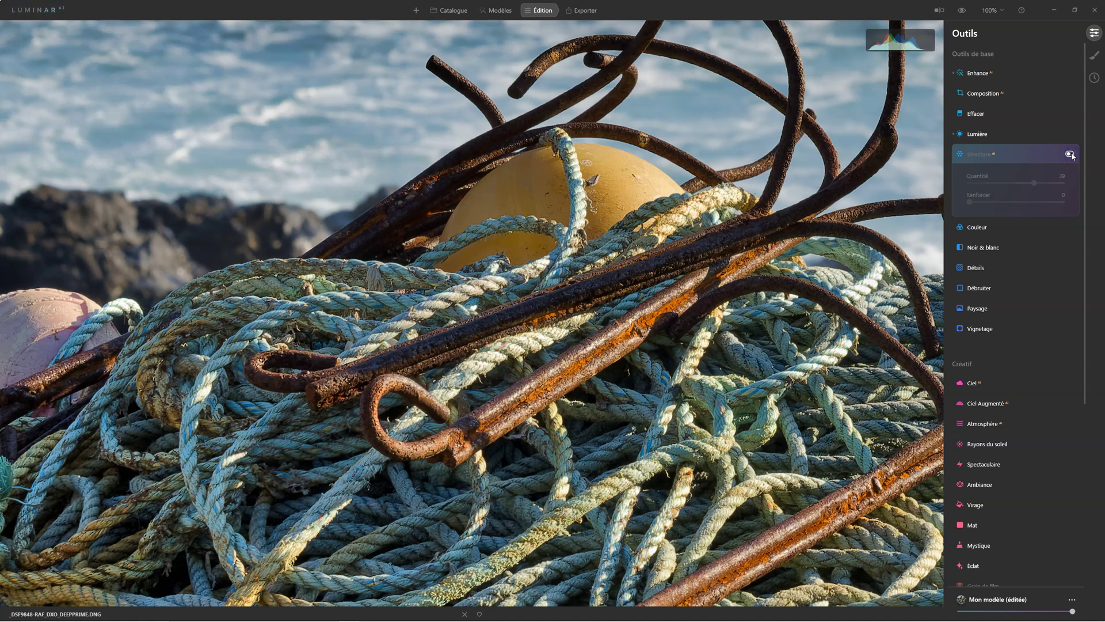
left_click(1071, 155)
left_click(668, 321)
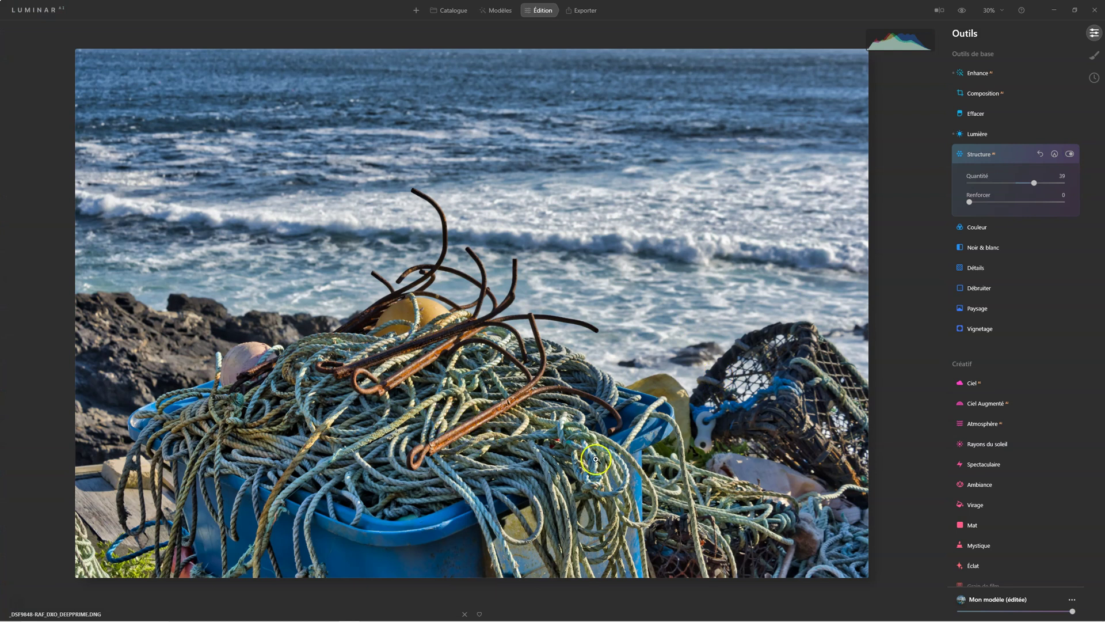
In Couleur's HSL settings, raise the Saturation of Bleu to 26
left_click(978, 227)
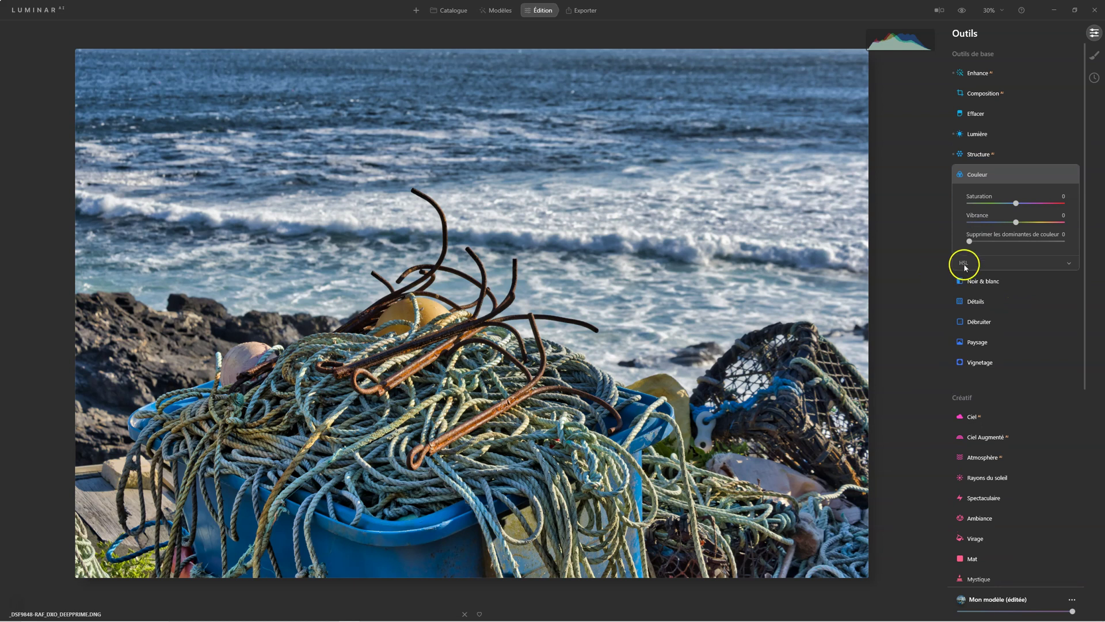
left_click(965, 264)
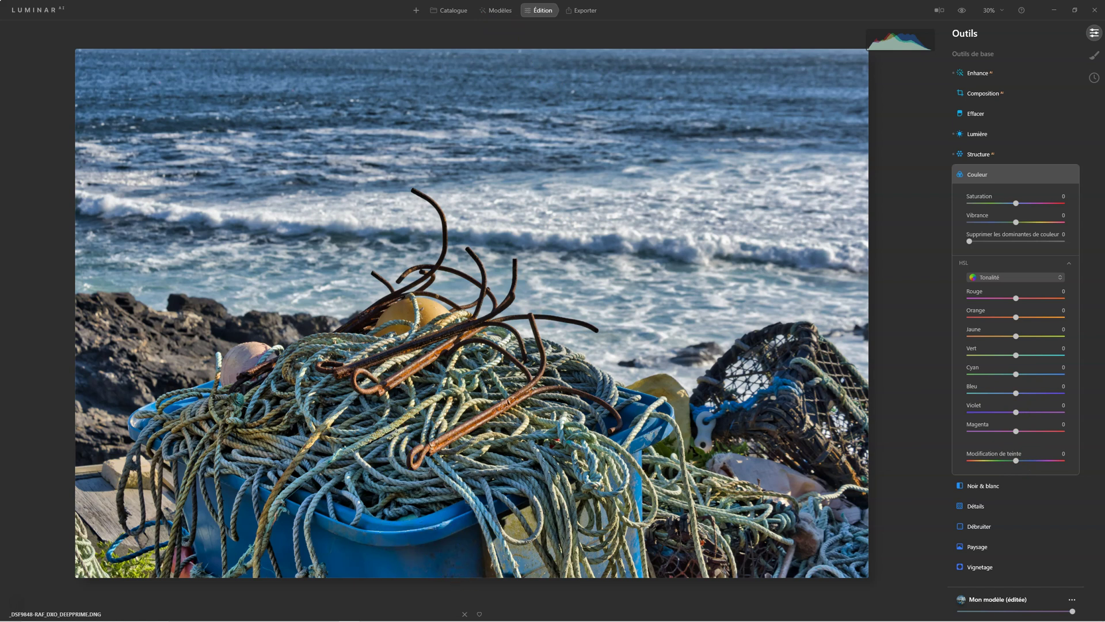
left_click(1030, 278)
left_click(1012, 307)
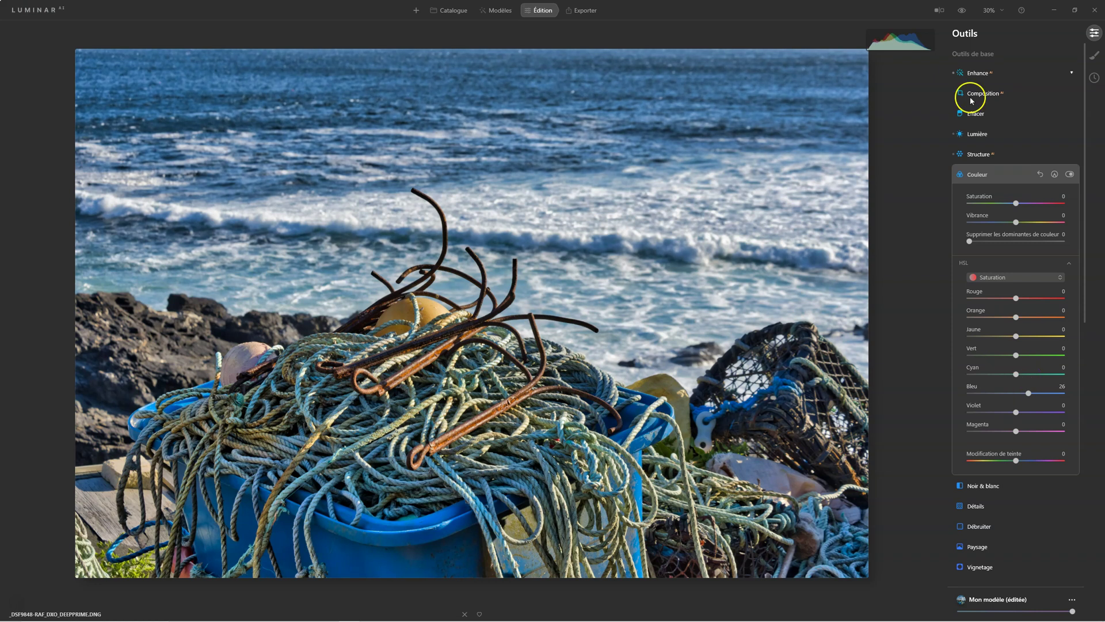
Compare the original and edited photo by sweeping the Avant/Après divider across the whole image
left_click(938, 11)
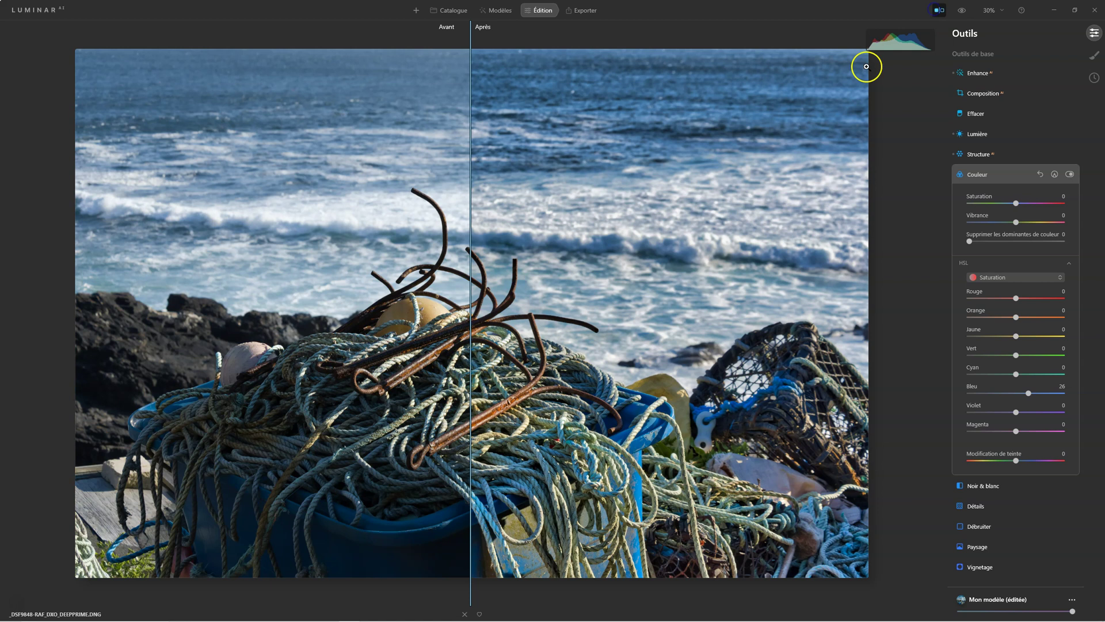
left_click_drag(470, 311, 948, 310)
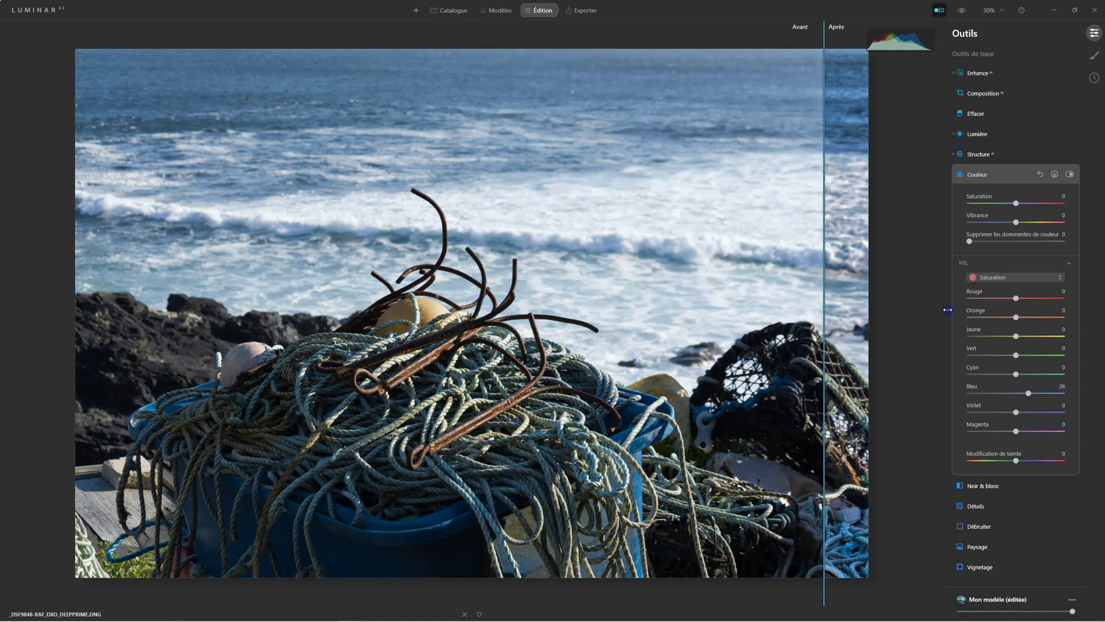
left_click_drag(946, 309, 154, 319)
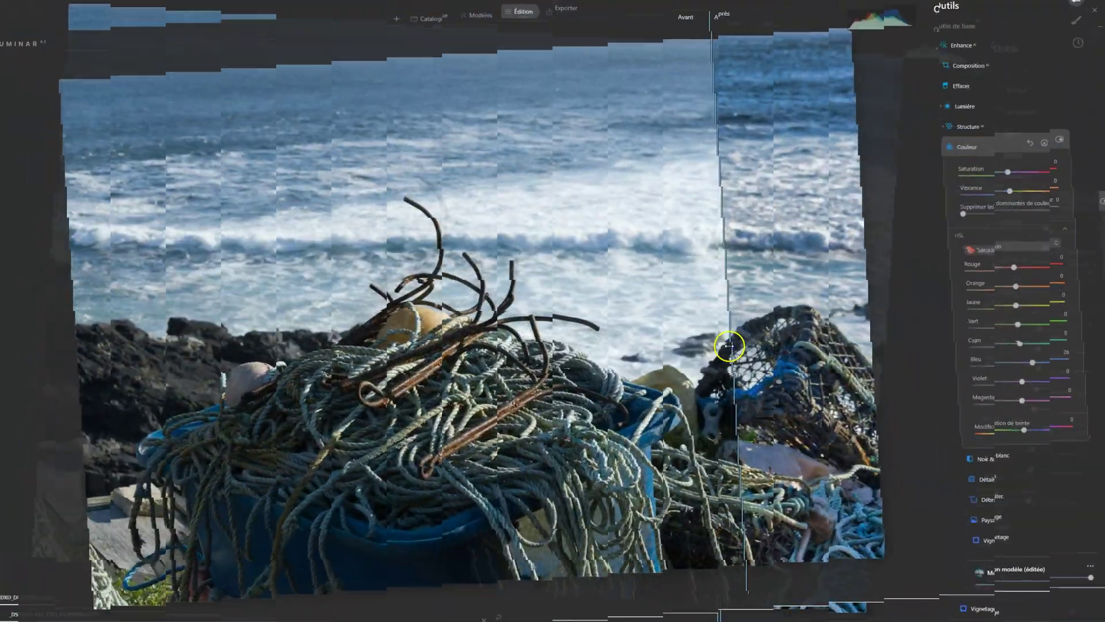
left_click_drag(729, 345, 117, 357)
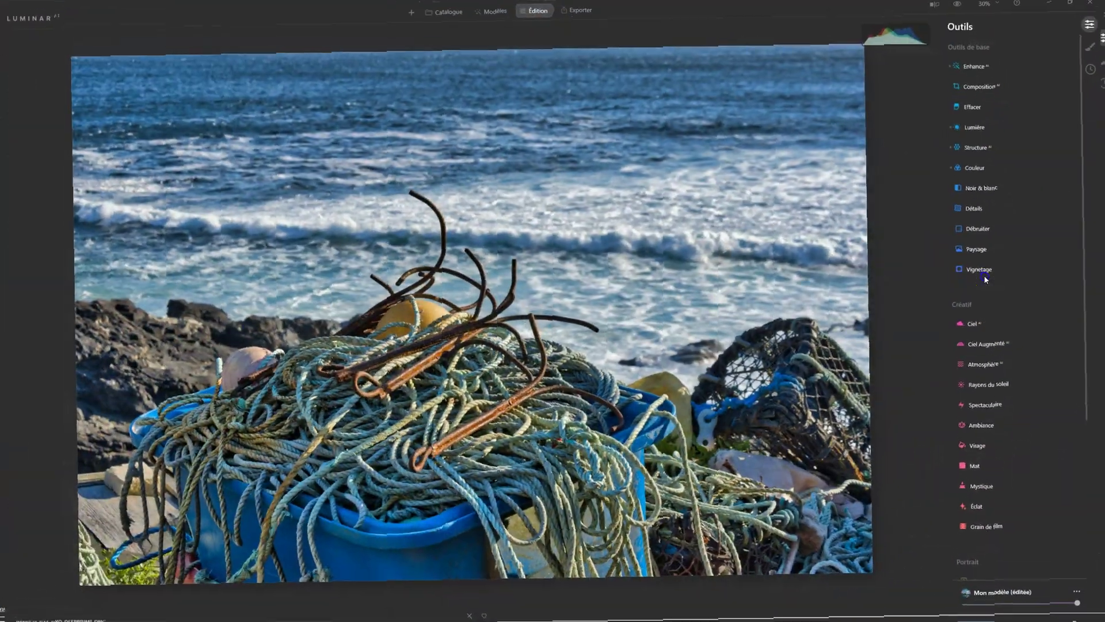
Add a Vignetage with Quantité -74, Taille 0 and an advanced Progressivité of 100
left_click(984, 275)
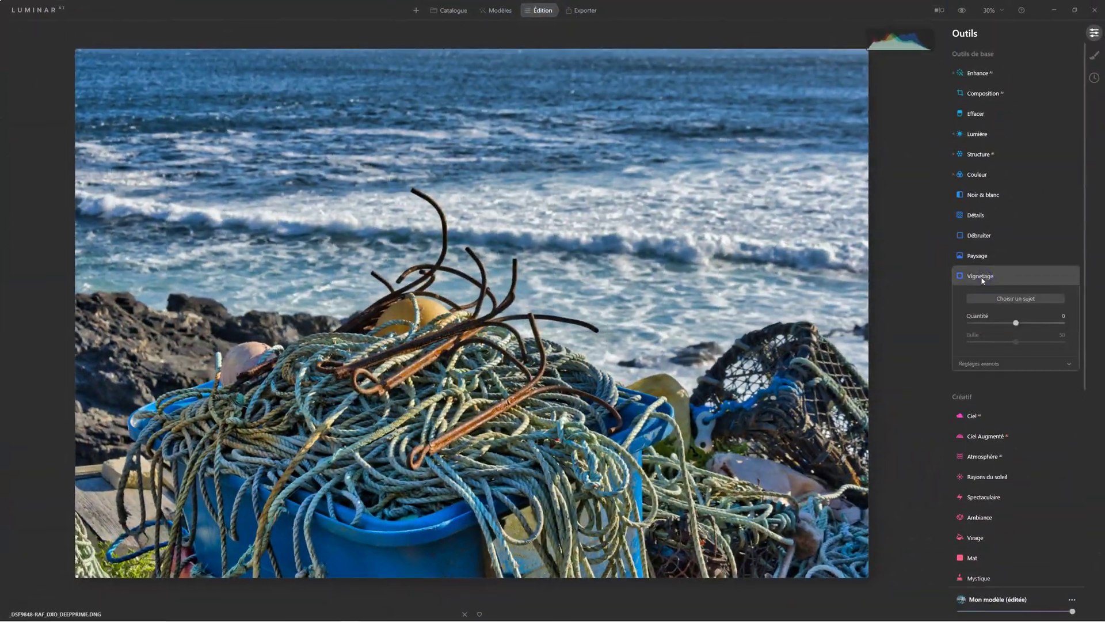
left_click(417, 428)
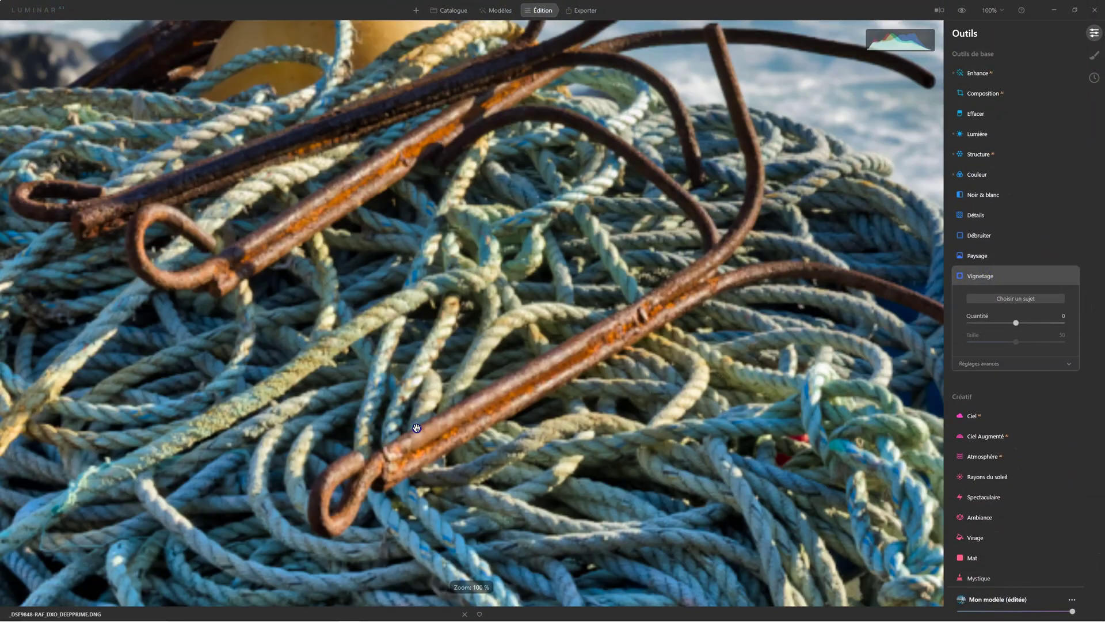
left_click(416, 428)
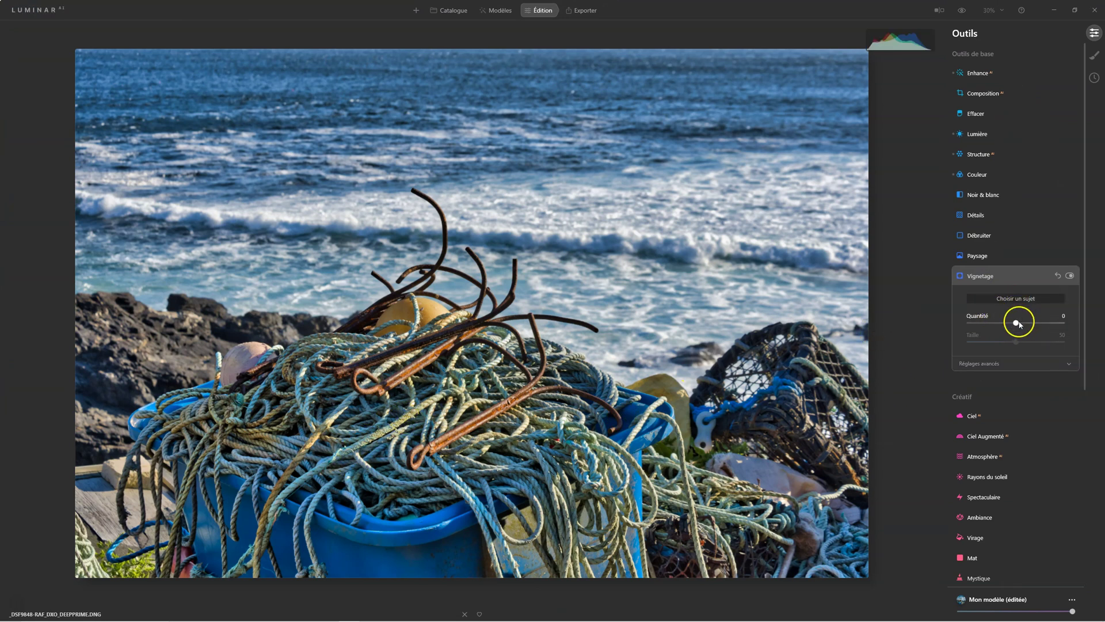
left_click_drag(1002, 324, 970, 342)
left_click(1015, 343)
left_click(972, 360)
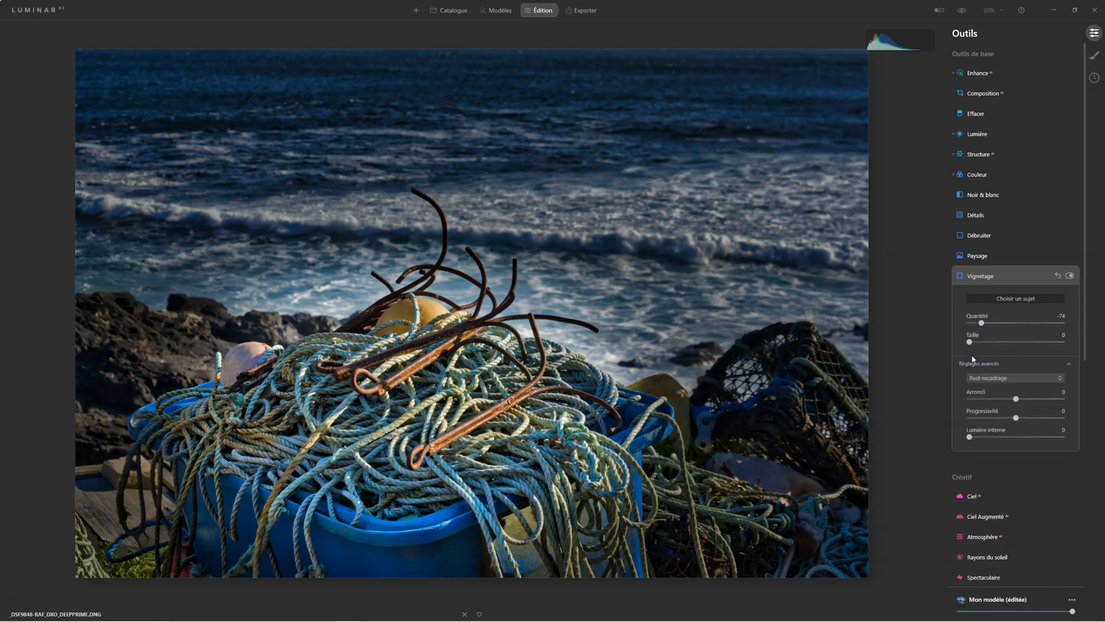
left_click_drag(1016, 417, 1091, 418)
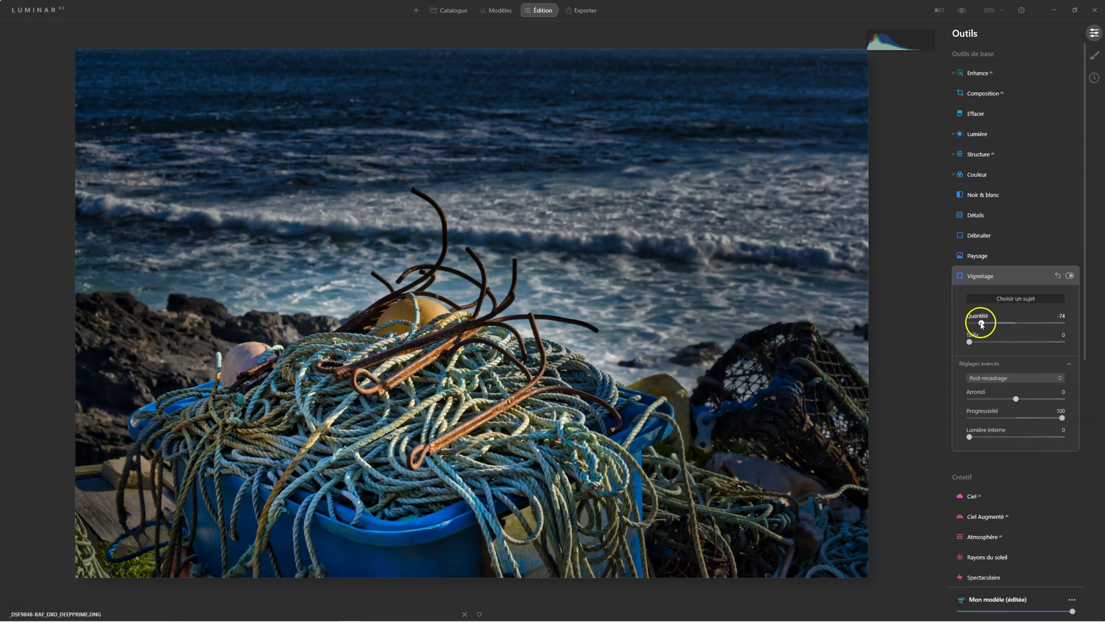
Soften the vignette to a Quantité of -48, compare it off and on, and settle on -34
left_click_drag(983, 323, 992, 323)
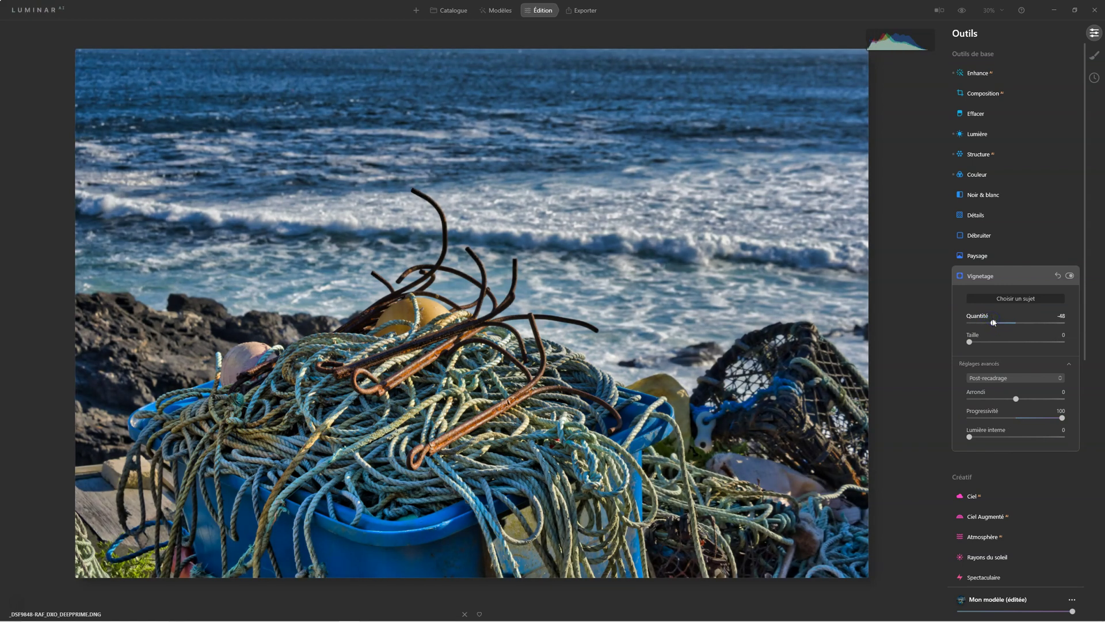
left_click(1070, 276)
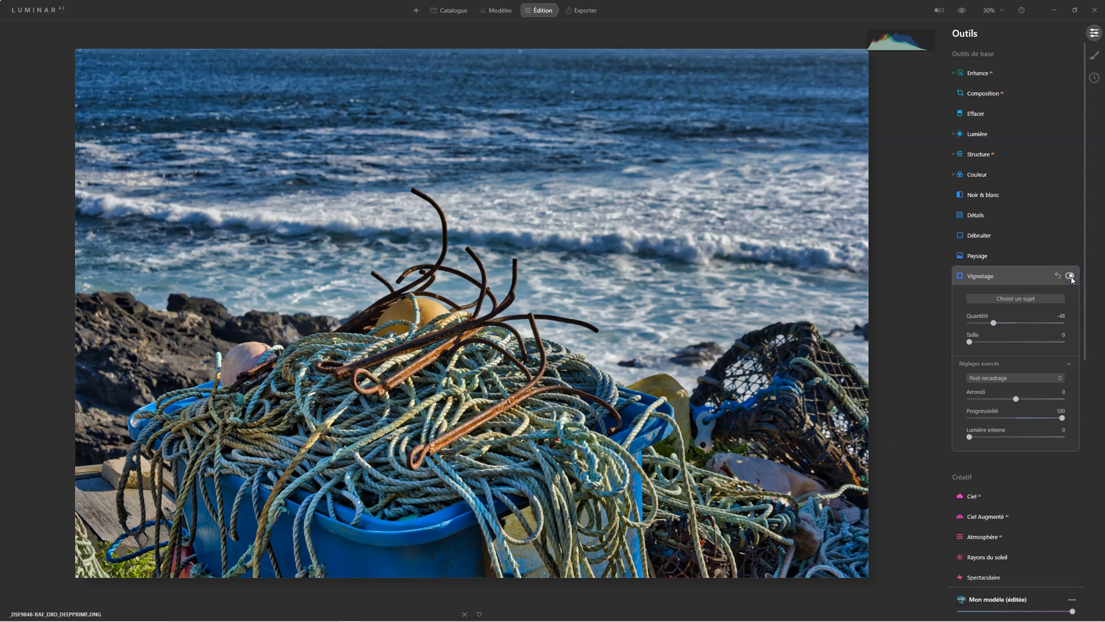
left_click(1070, 276)
left_click(1070, 276)
left_click_drag(996, 322, 1001, 323)
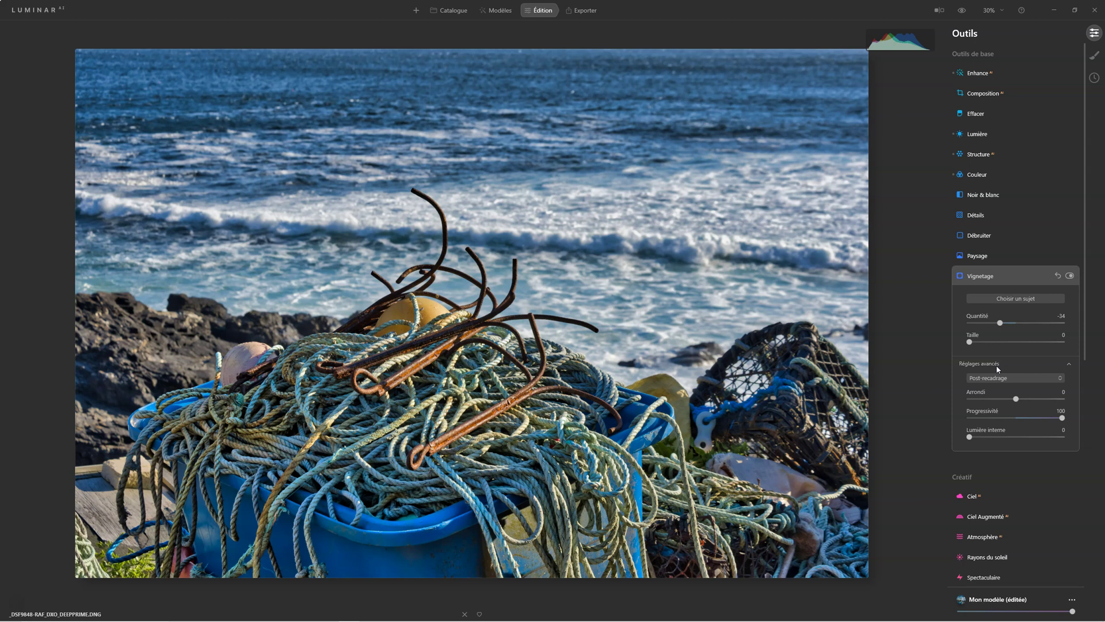
left_click(987, 274)
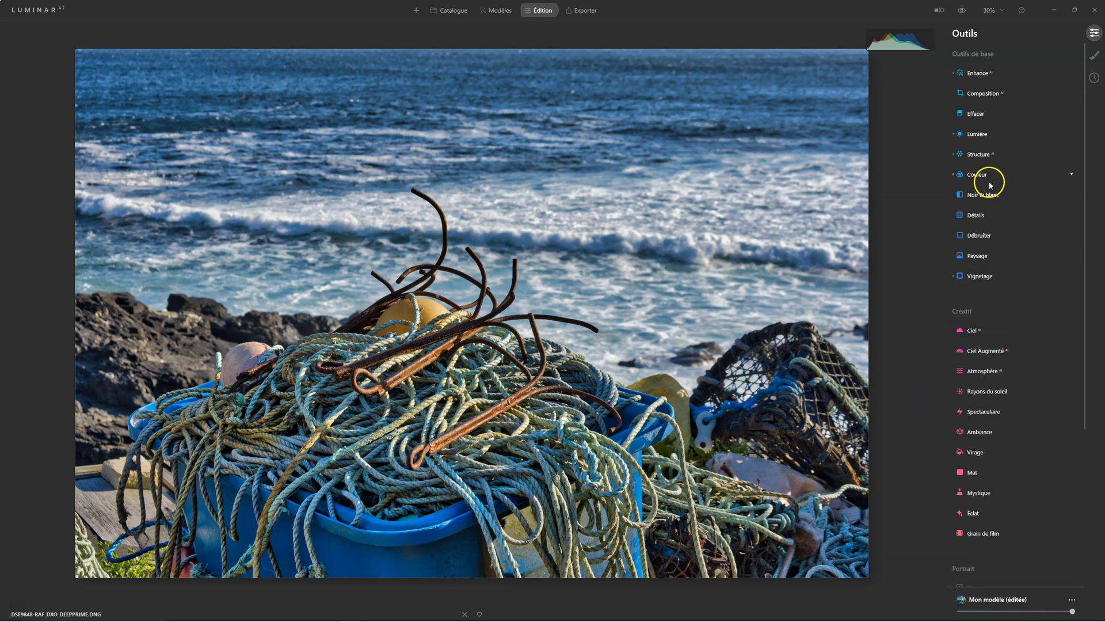
In Harmonie de couleurs, set Contraste des couleurs to Quantité 44 and Tonalité 43
scroll(994, 259, "down", 5)
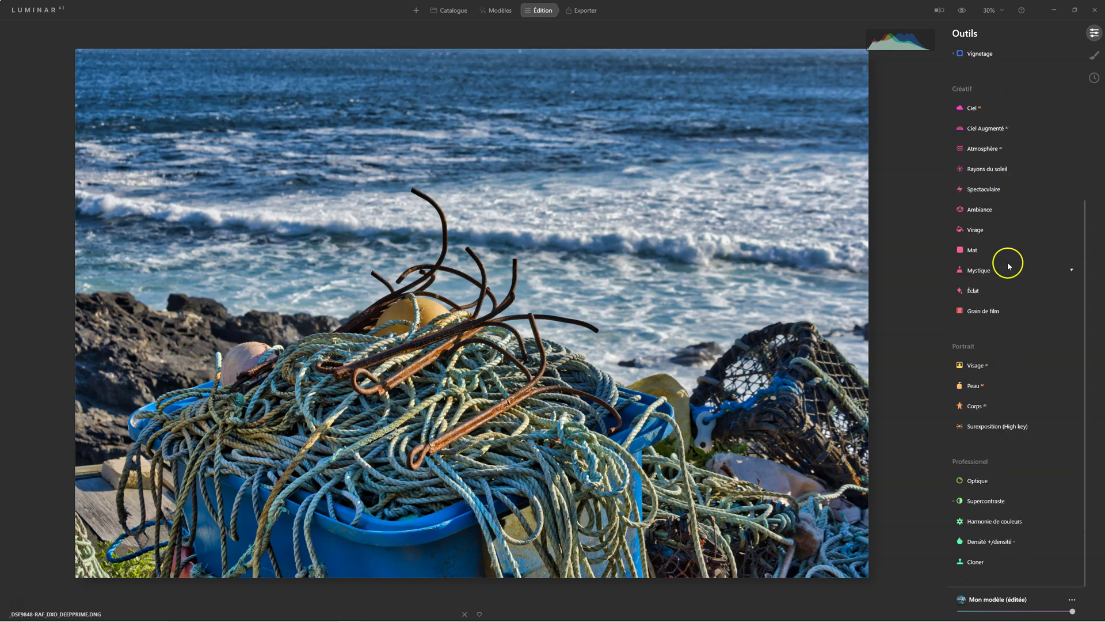
left_click(995, 521)
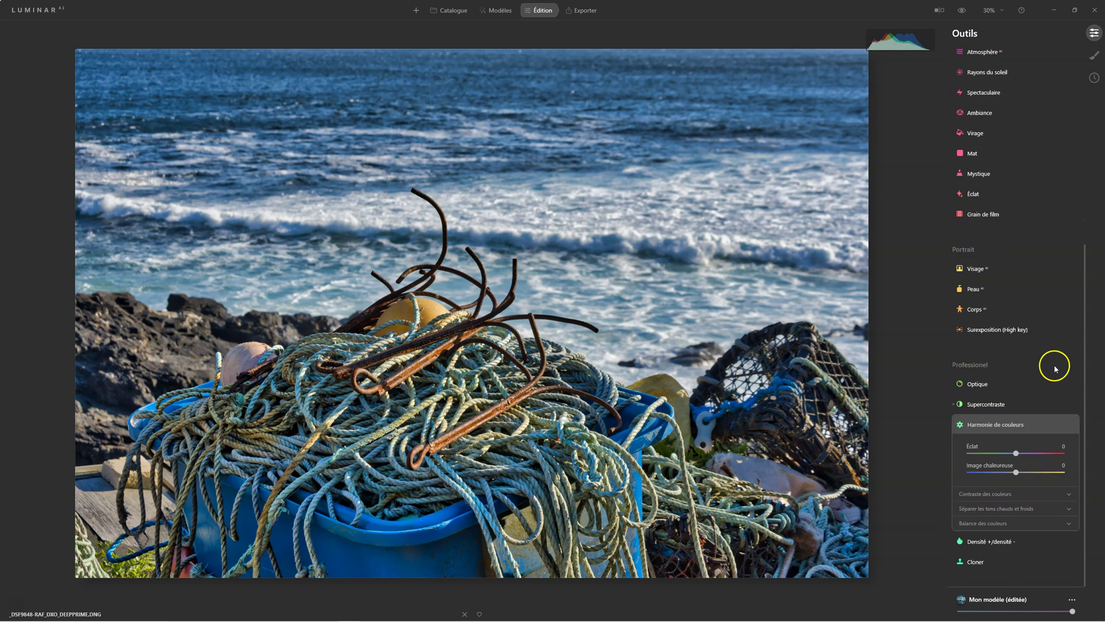
left_click(1000, 494)
left_click(999, 510)
left_click(993, 523)
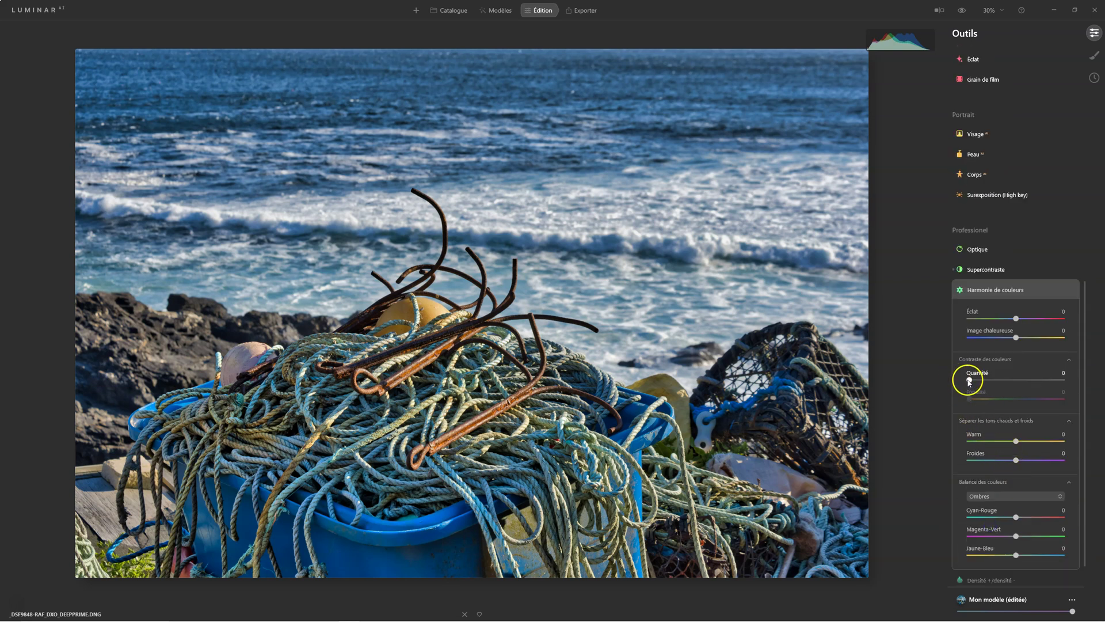
mouse_move(970, 380)
left_mouse_down()
mouse_move(1022, 376)
mouse_move(977, 396)
left_mouse_up()
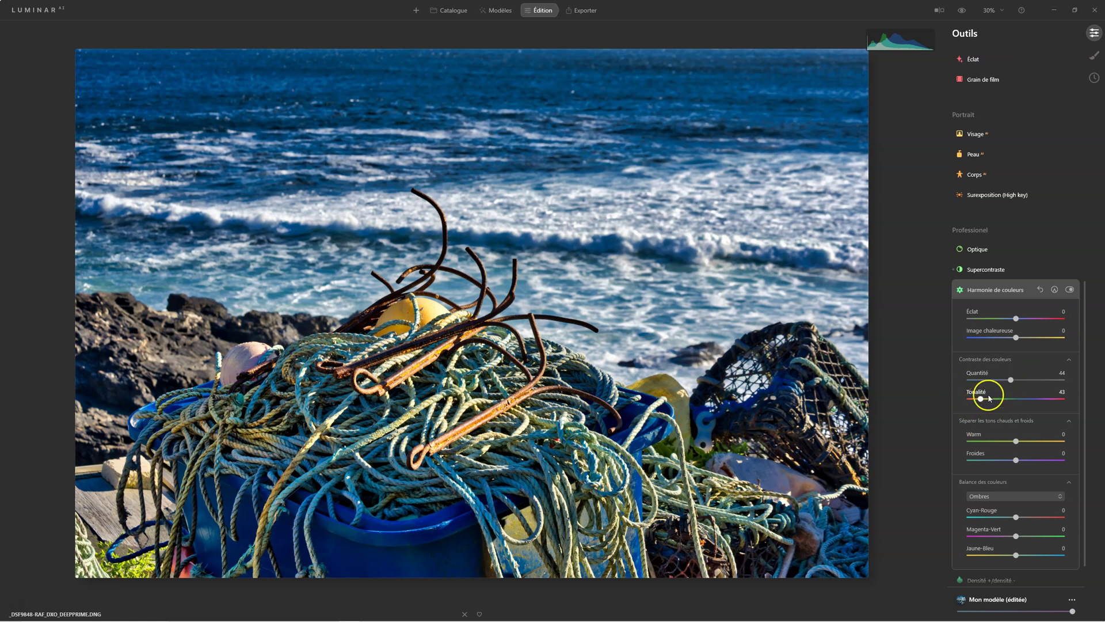
Compare the photo with Harmonie de couleurs off and on, and reduce the colour contrast Quantité to 13
left_click(1070, 290)
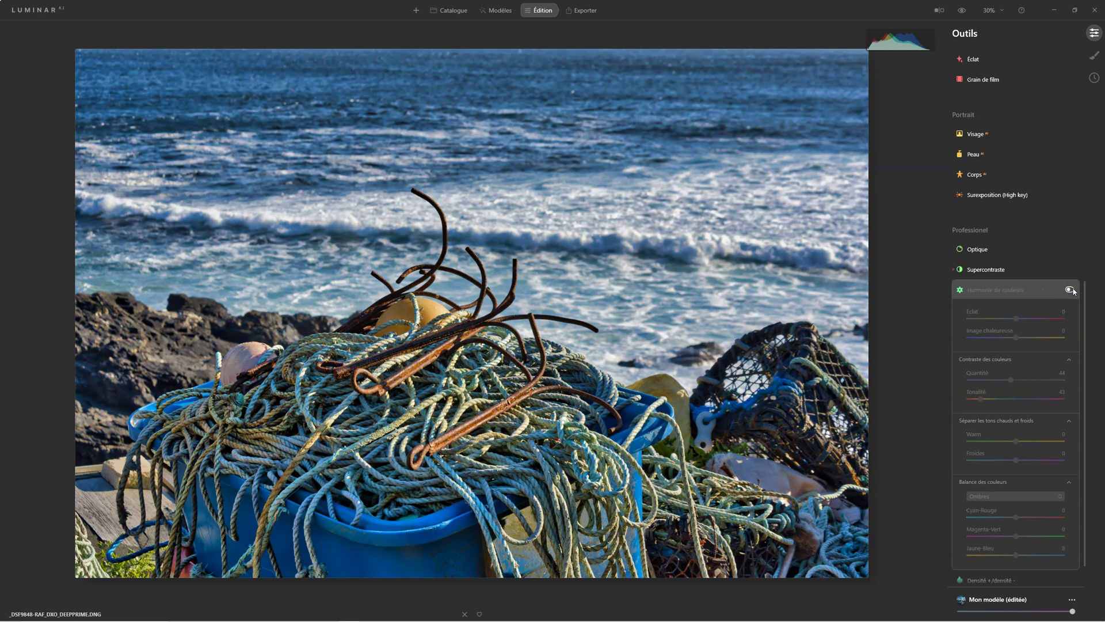
left_click(1072, 290)
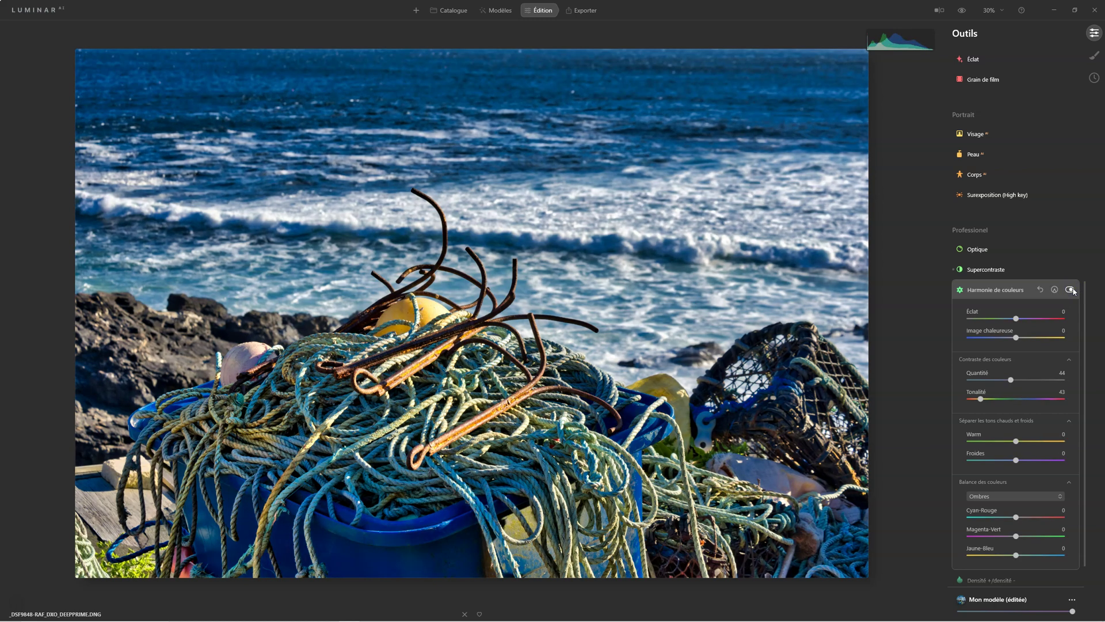
left_click(1070, 290)
left_click(1071, 289)
left_click_drag(1011, 379, 982, 383)
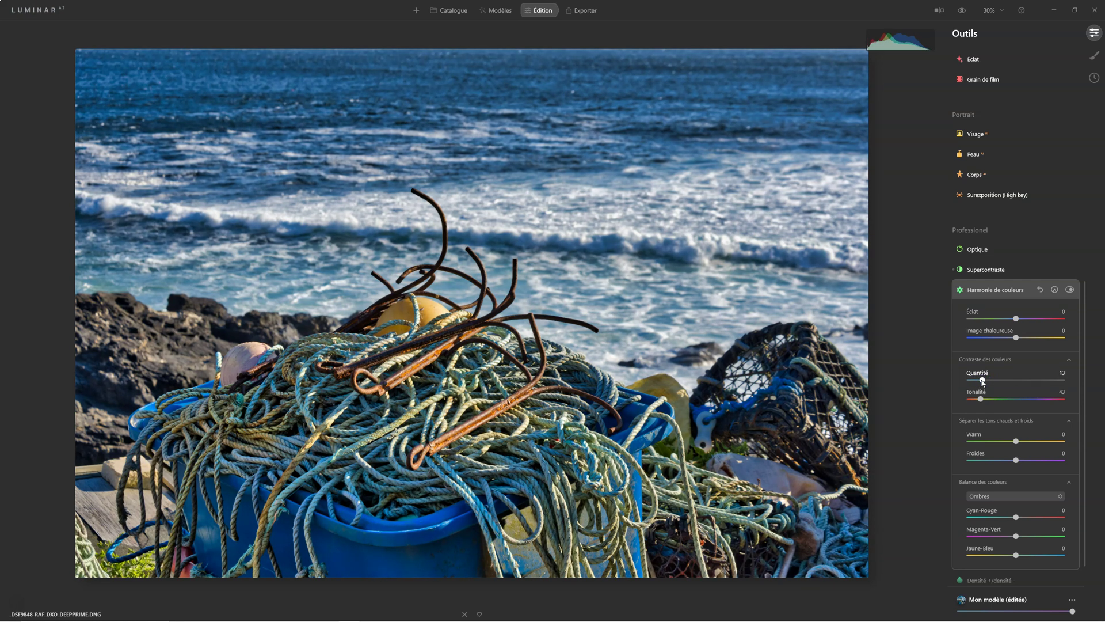
Warm the photo with the Paysage tool by setting Heure dorée to 18
left_click(1082, 257)
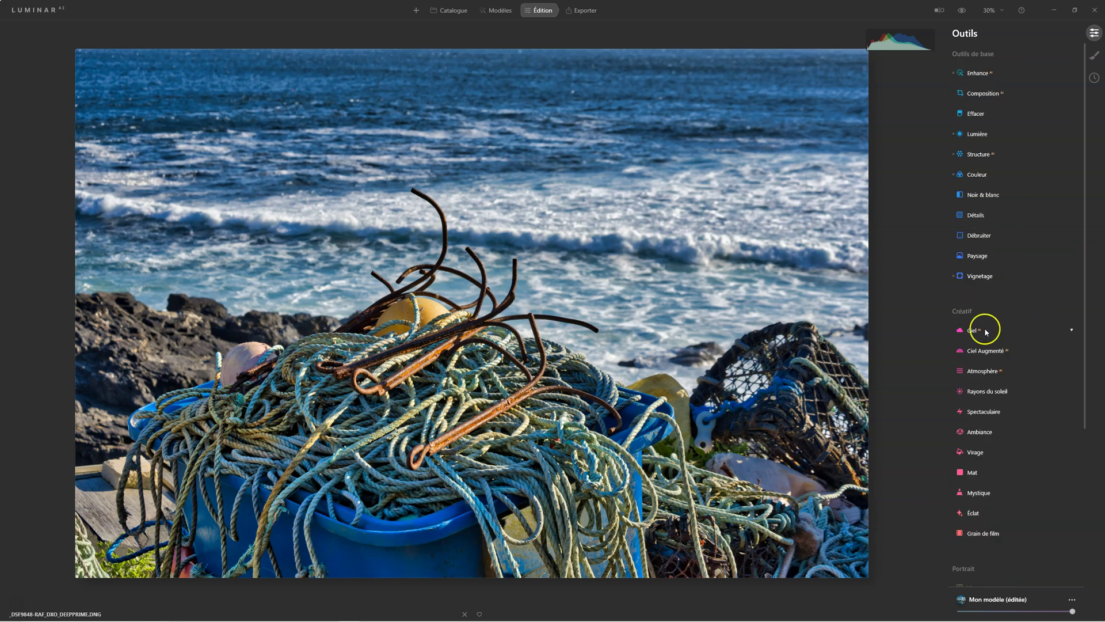
left_click(972, 256)
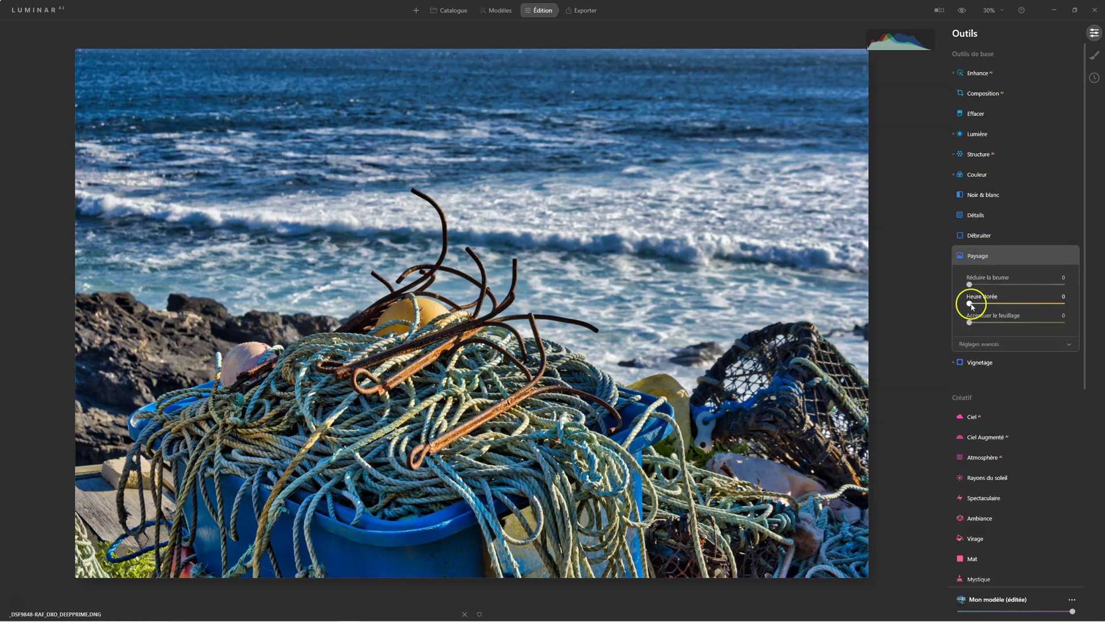
left_click(970, 304)
mouse_move(972, 306)
left_mouse_down()
mouse_move(1005, 307)
mouse_move(978, 302)
mouse_move(988, 303)
left_mouse_up()
Try several overall strengths for the edited template, settle slightly below full strength and show the Avant/Après split
left_click_drag(1073, 611, 1073, 611)
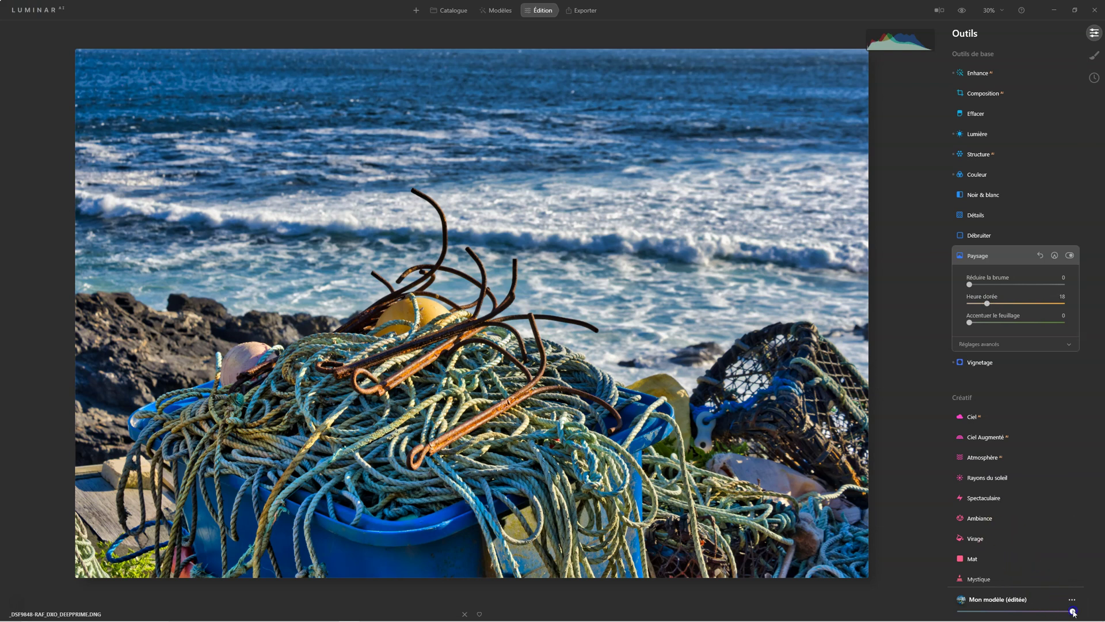
left_click_drag(1071, 614, 1014, 610)
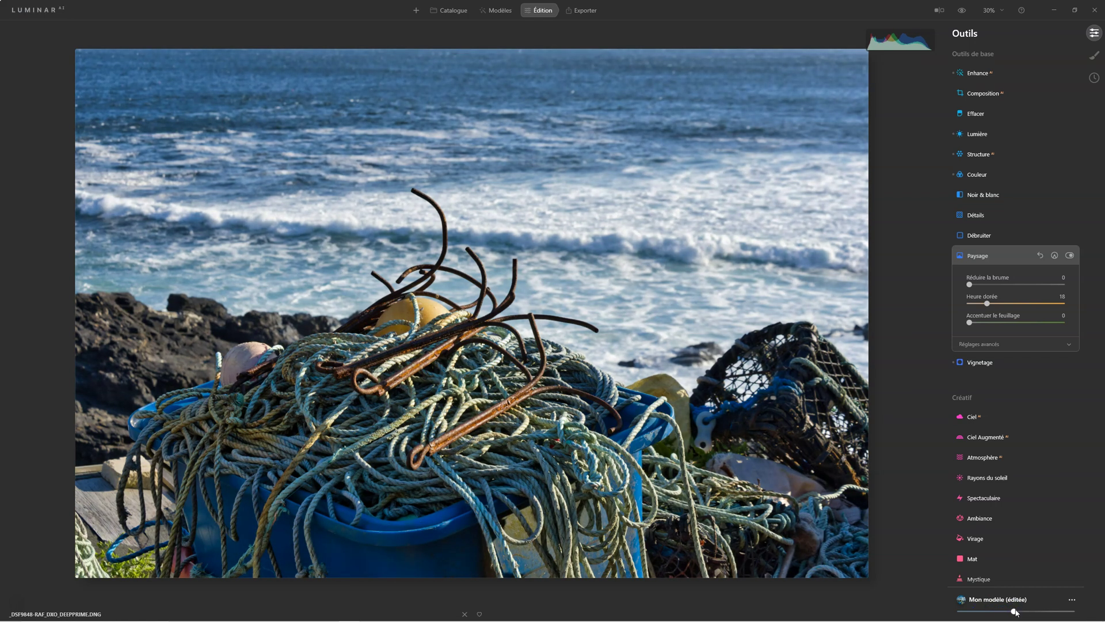
left_click_drag(1025, 612, 1033, 612)
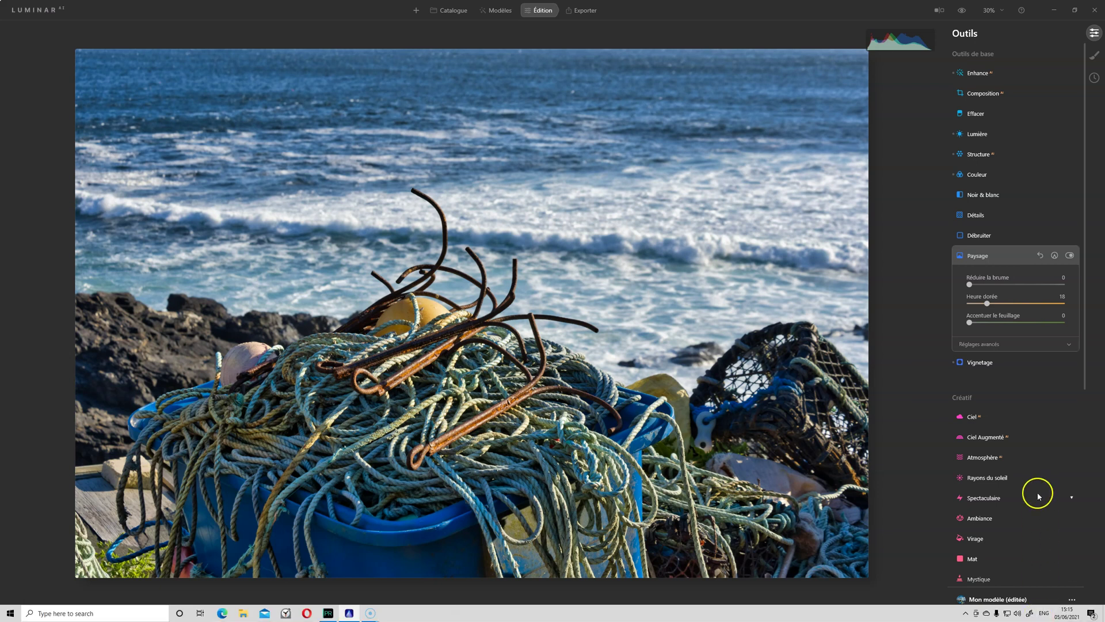
left_click_drag(1034, 611, 1073, 612)
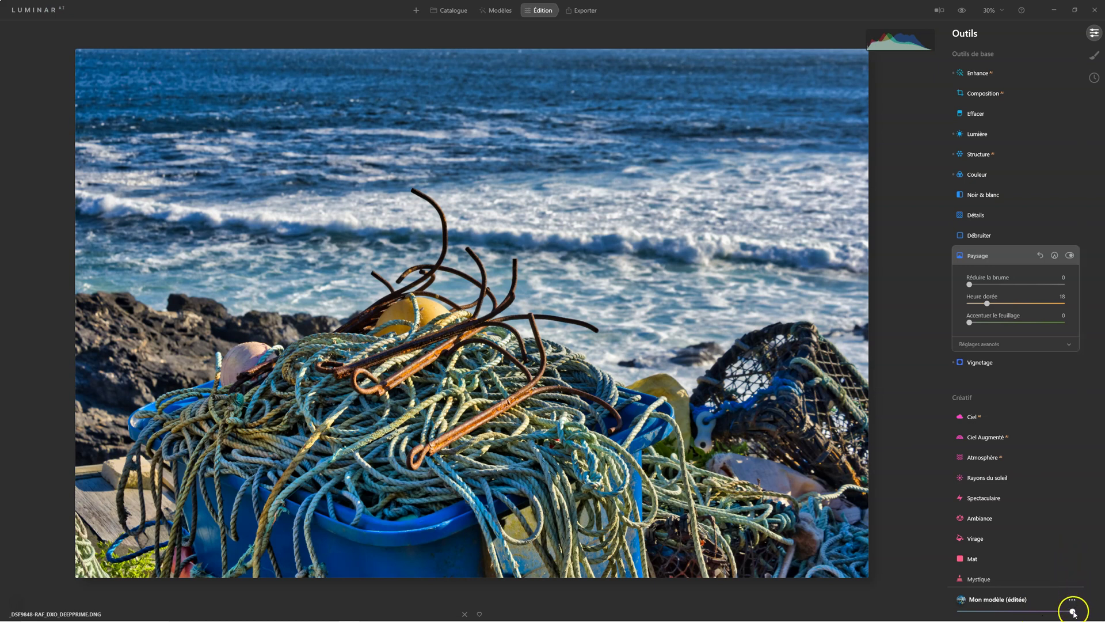
left_click_drag(1074, 611, 1023, 611)
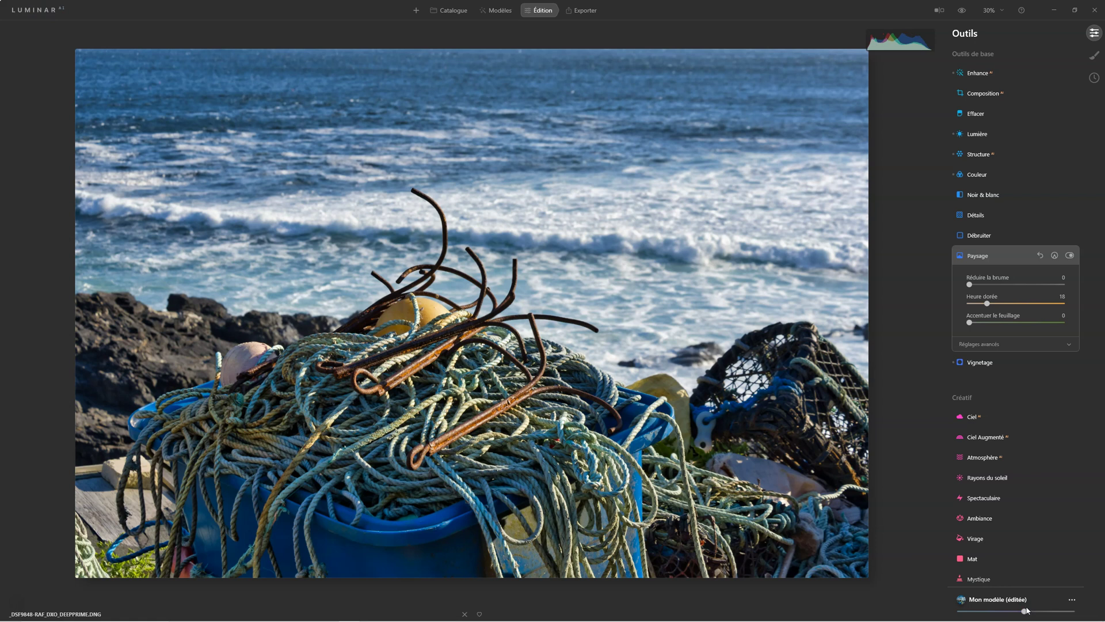
left_click_drag(1025, 614, 1053, 611)
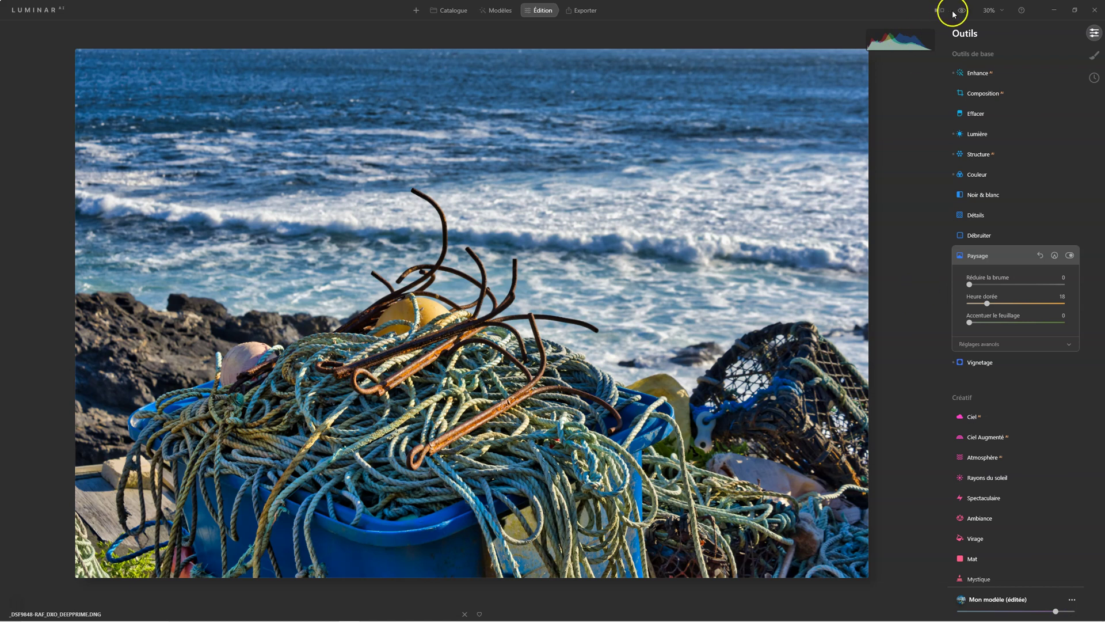
left_click(934, 11)
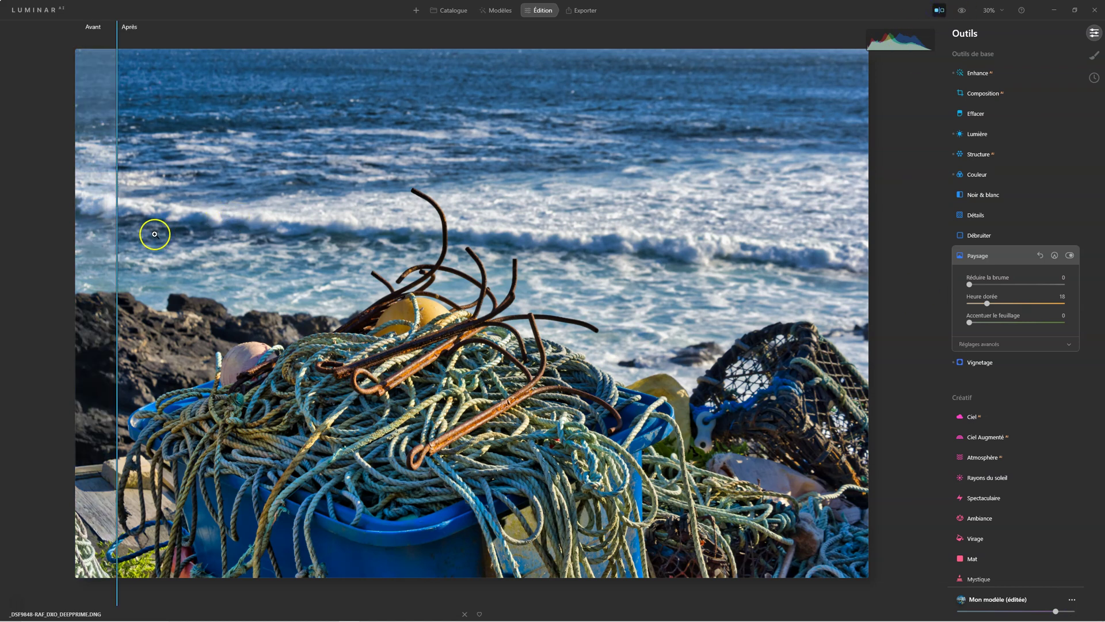